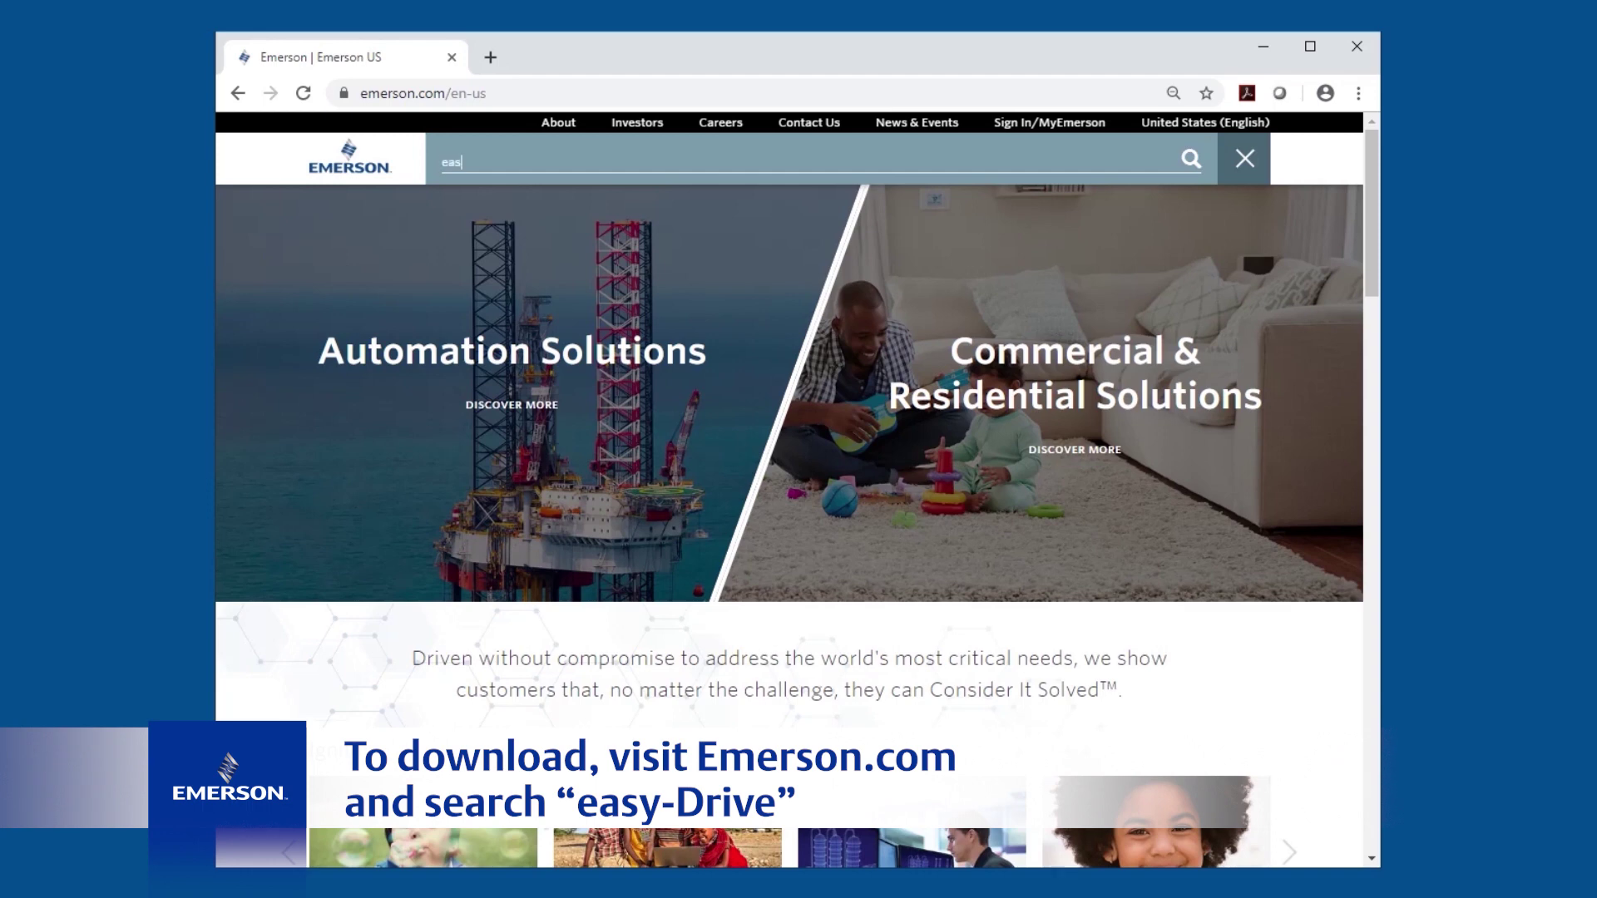
Step: Search Emerson.com for 'easy-Drive', open the Fisher easy-Drive Electric Actuator page and download the Configurator
{"action": "key", "text": "Return"}
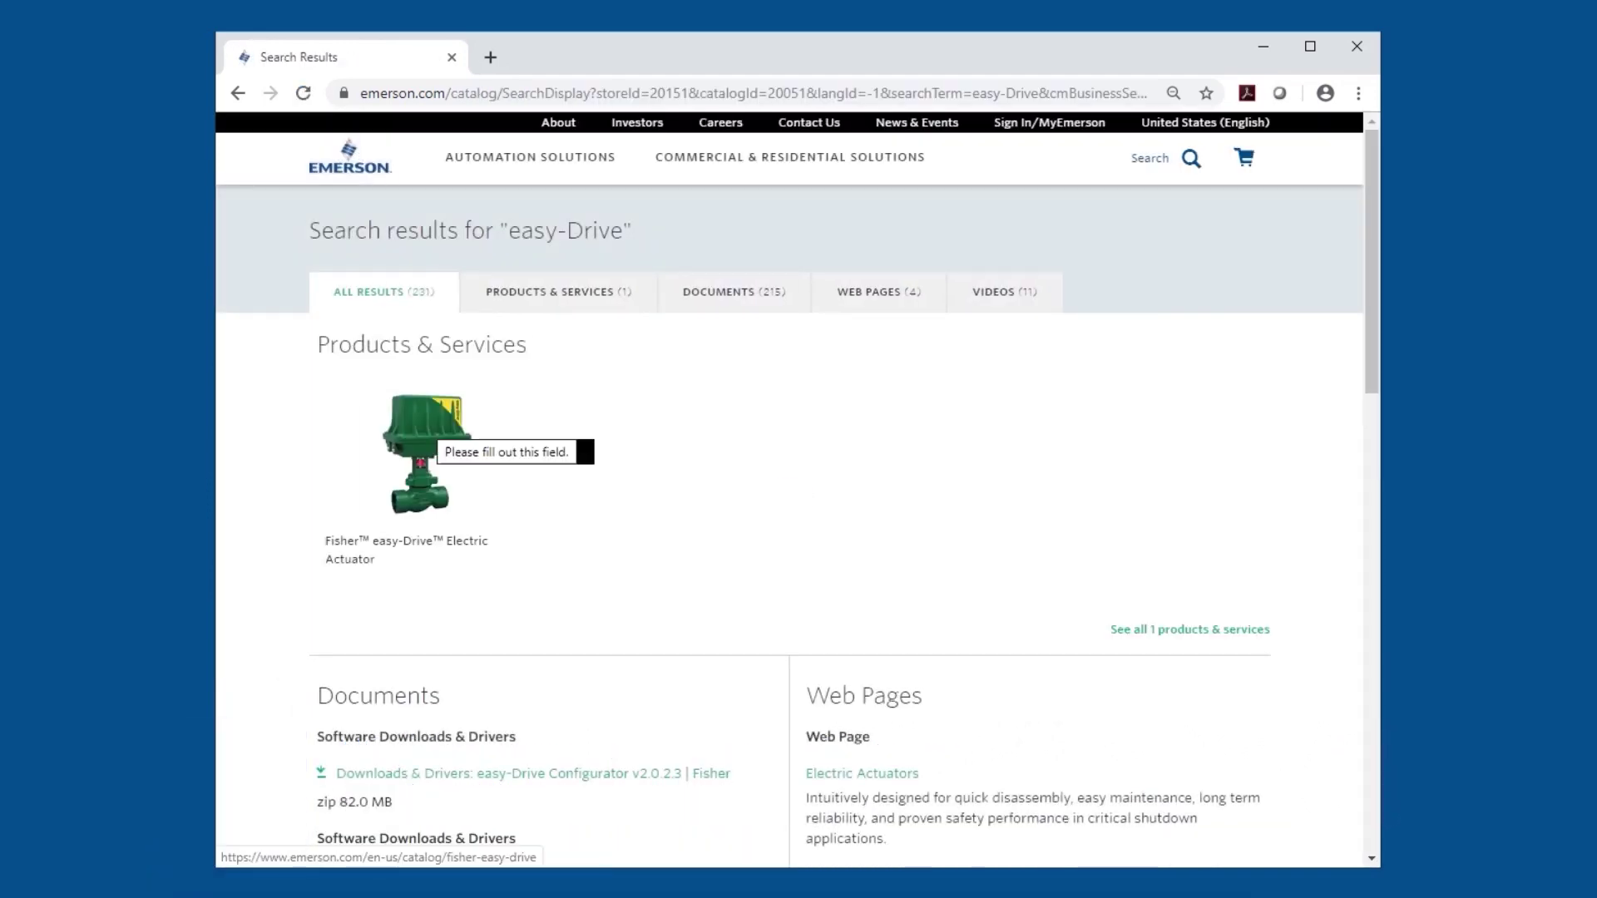
{"action": "left_click", "coordinate": [426, 436]}
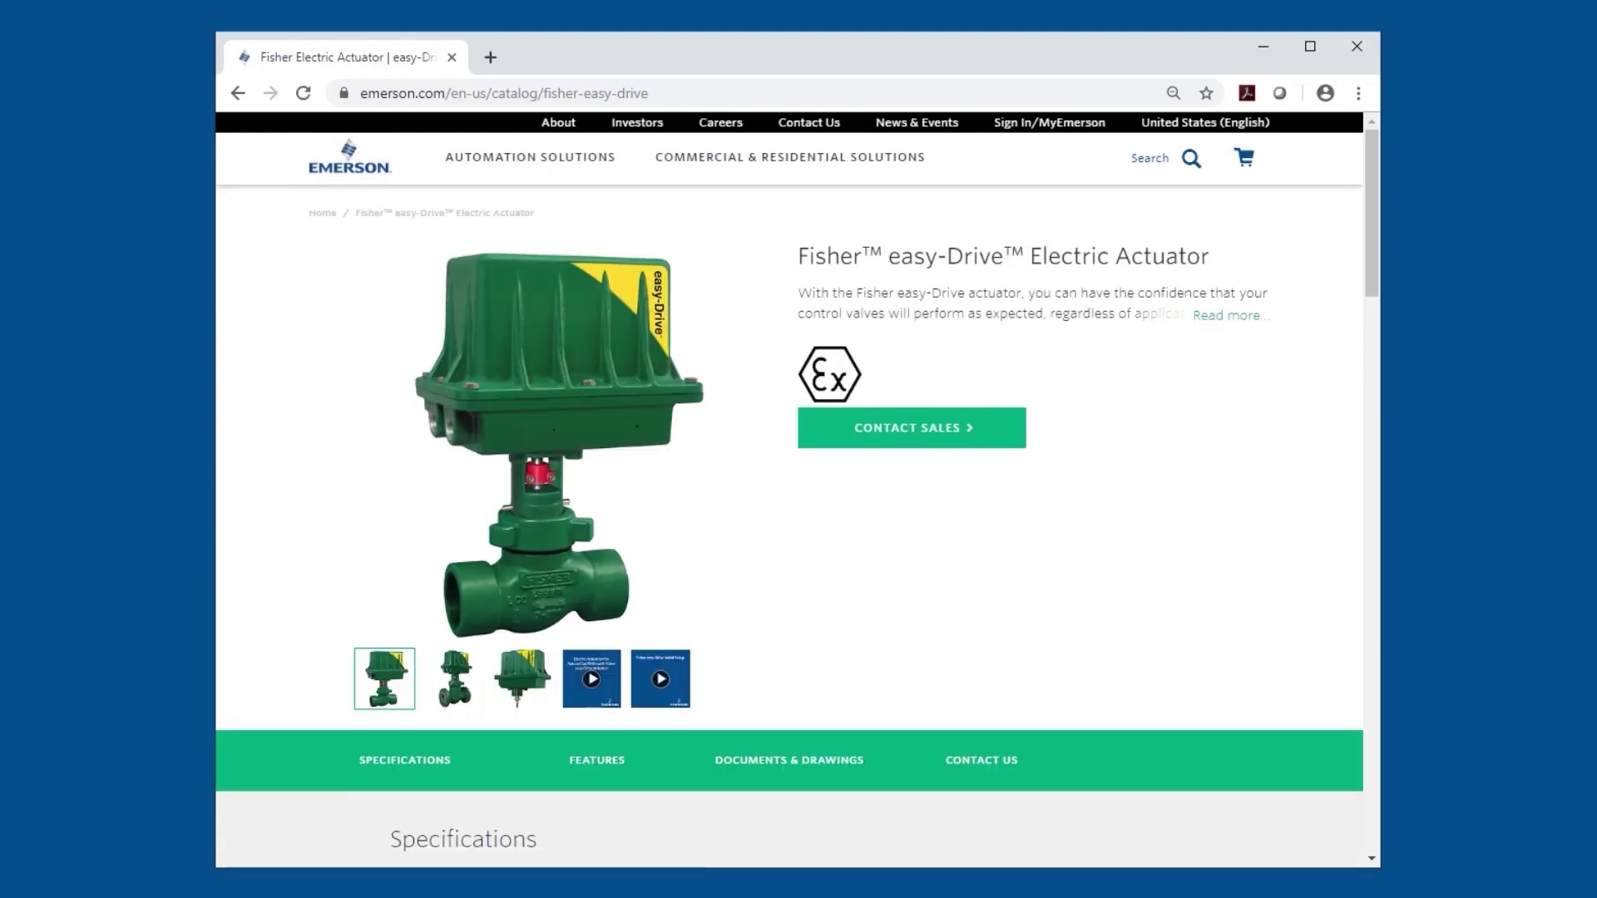
{"action": "scroll", "coordinate": [789, 491], "scroll_direction": "down", "scroll_amount": 15}
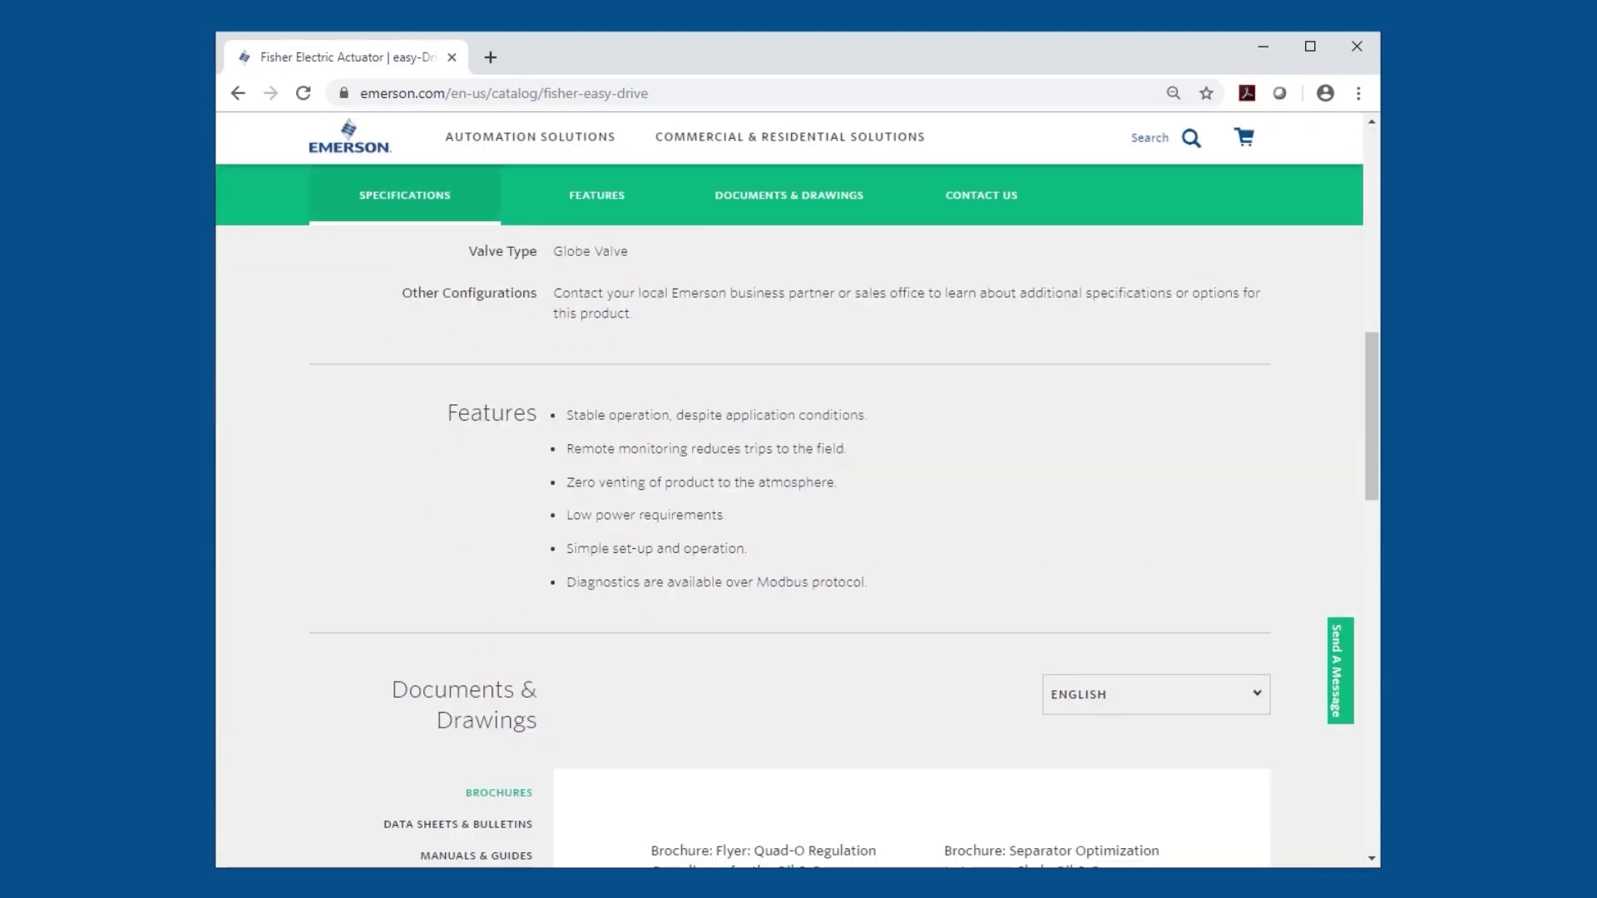
{"action": "scroll", "coordinate": [789, 491], "scroll_direction": "down", "scroll_amount": 4}
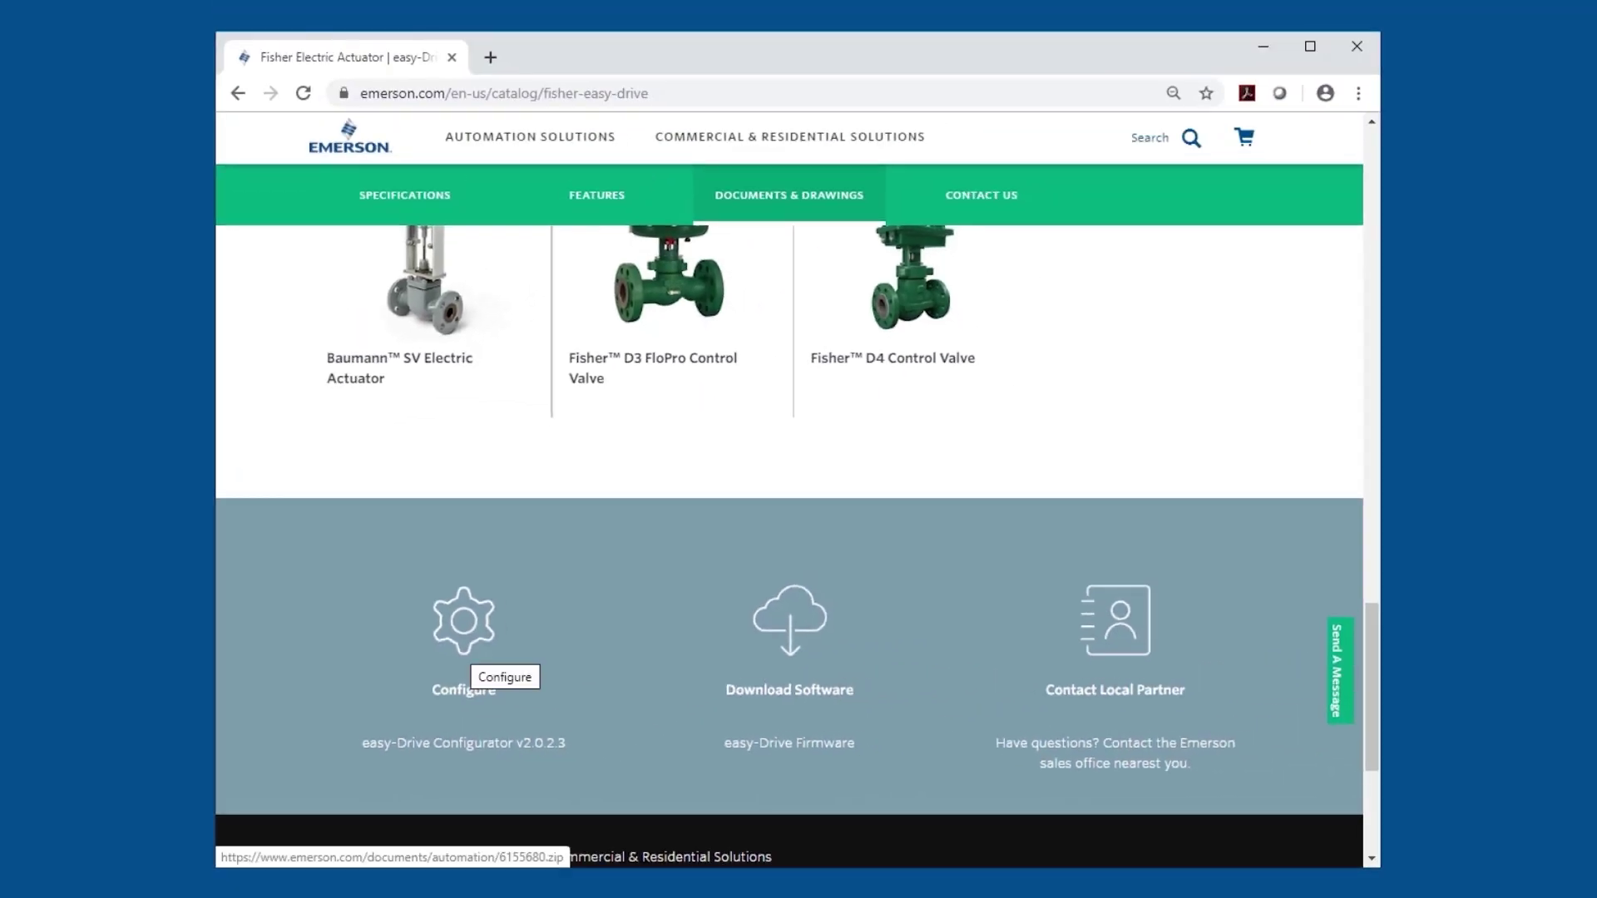
{"action": "left_click", "coordinate": [466, 652]}
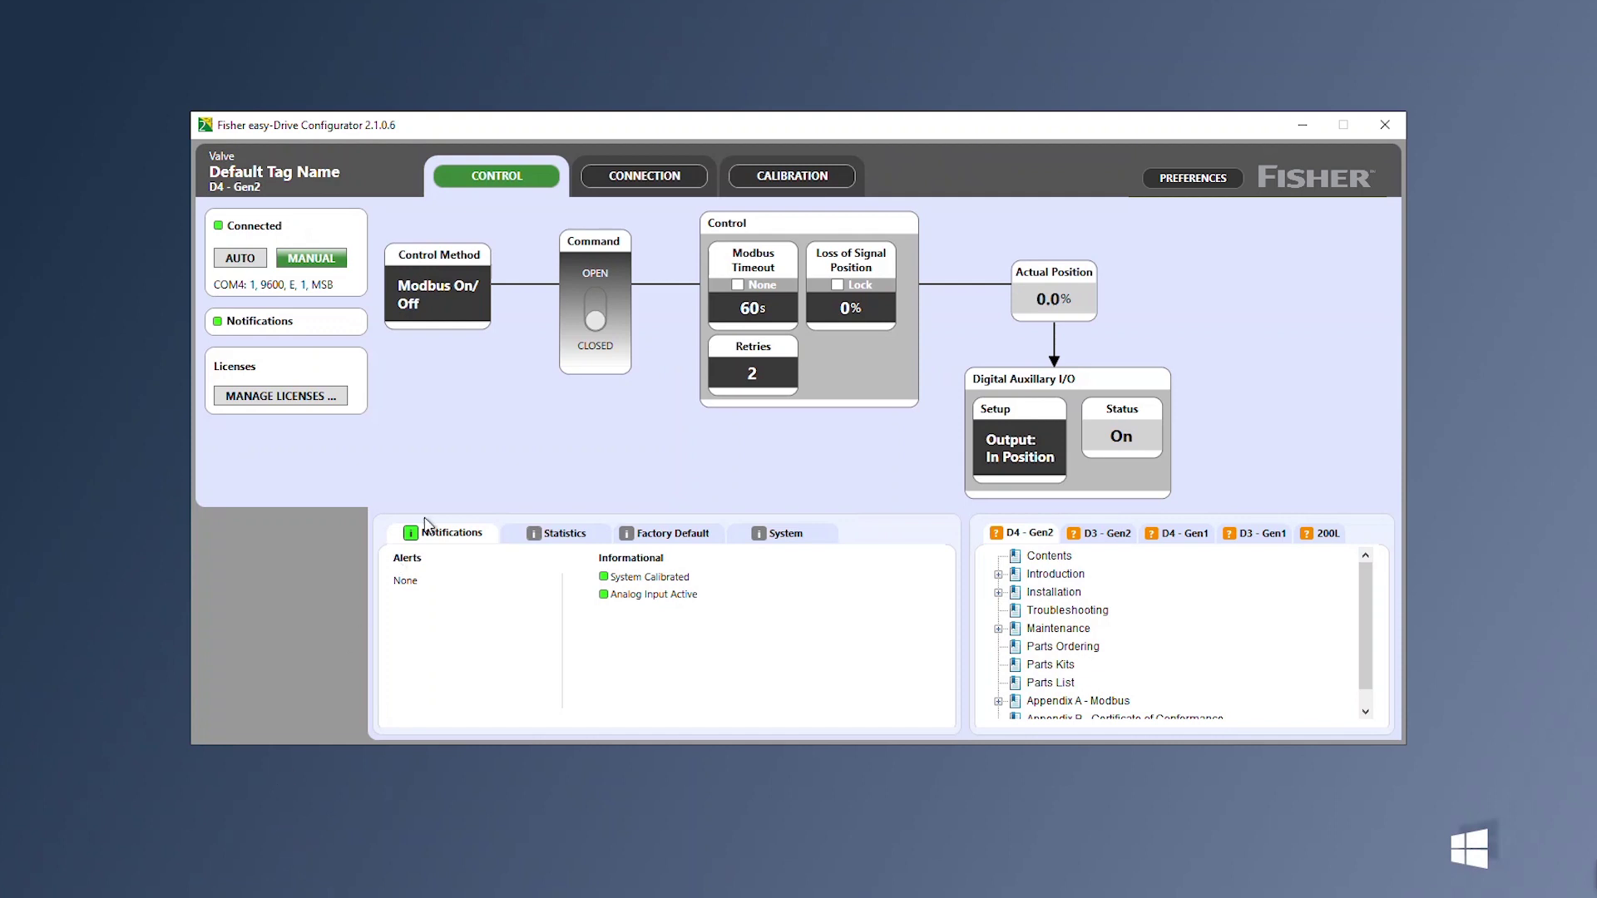
Step: Review the available control methods and leave the valve on Modbus On/Off
{"action": "mouse_move", "coordinate": [475, 314]}
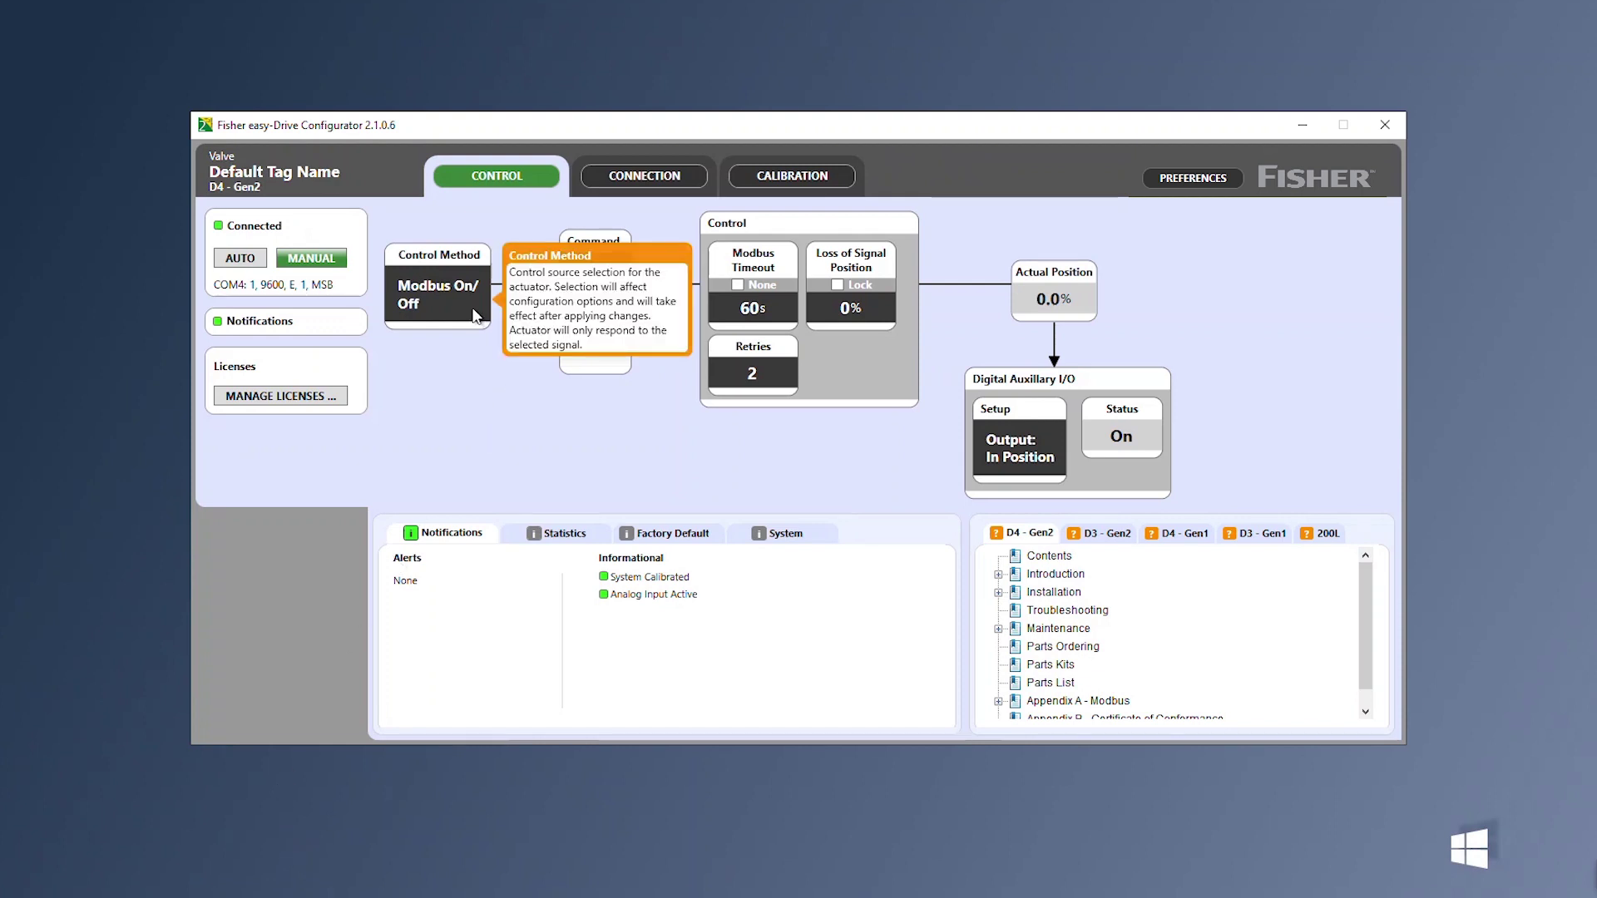
{"action": "left_click", "coordinate": [475, 315]}
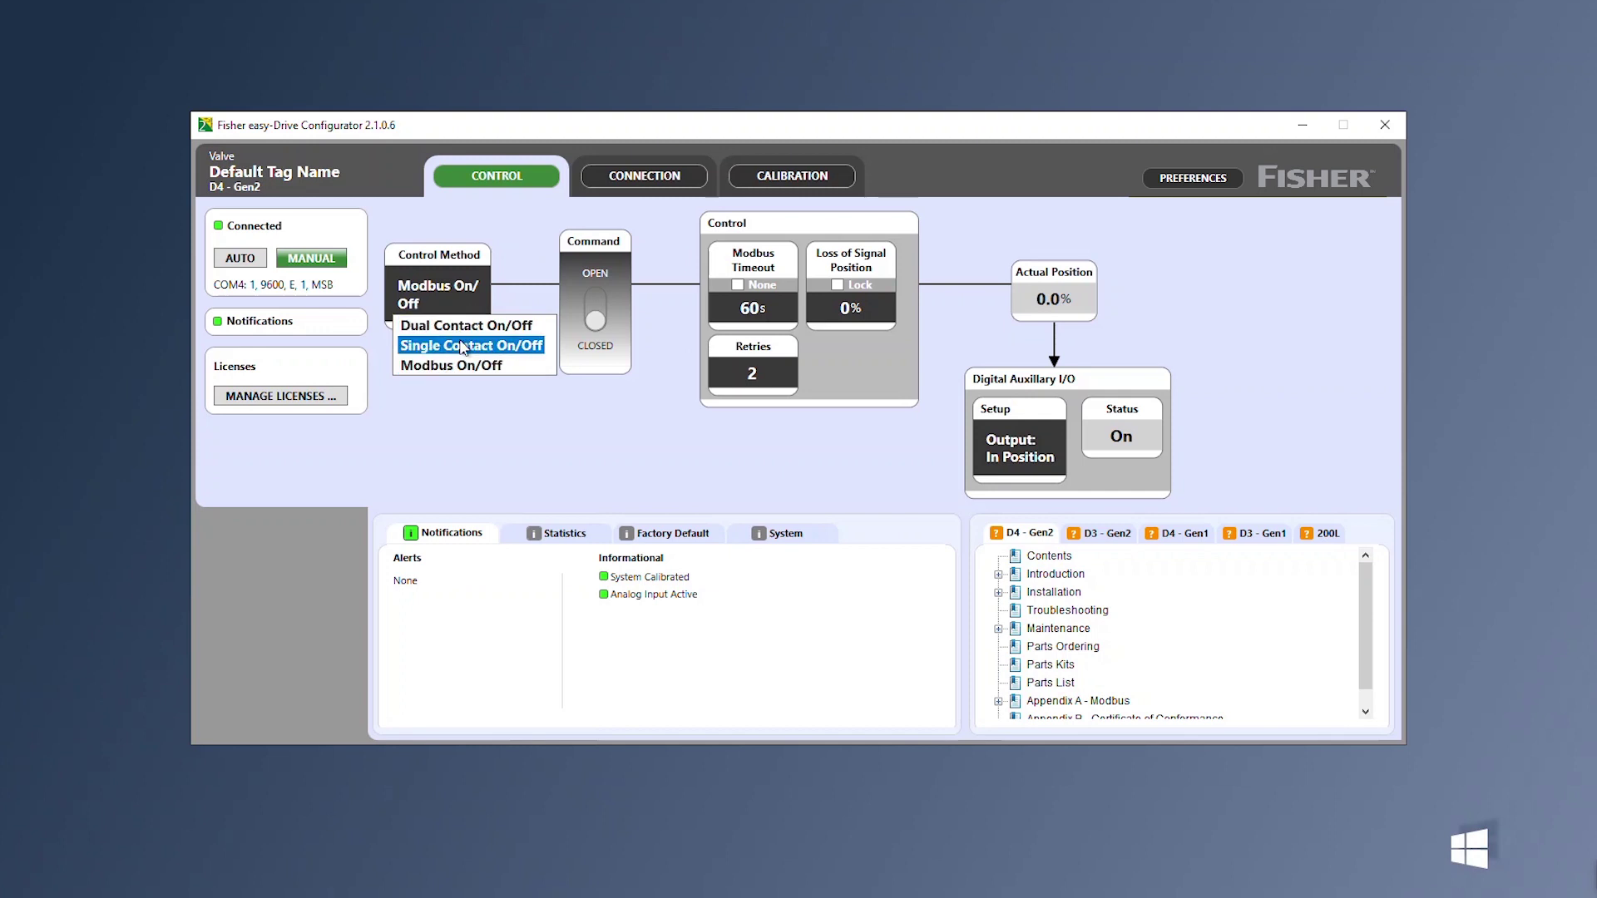
{"action": "left_click", "coordinate": [441, 428]}
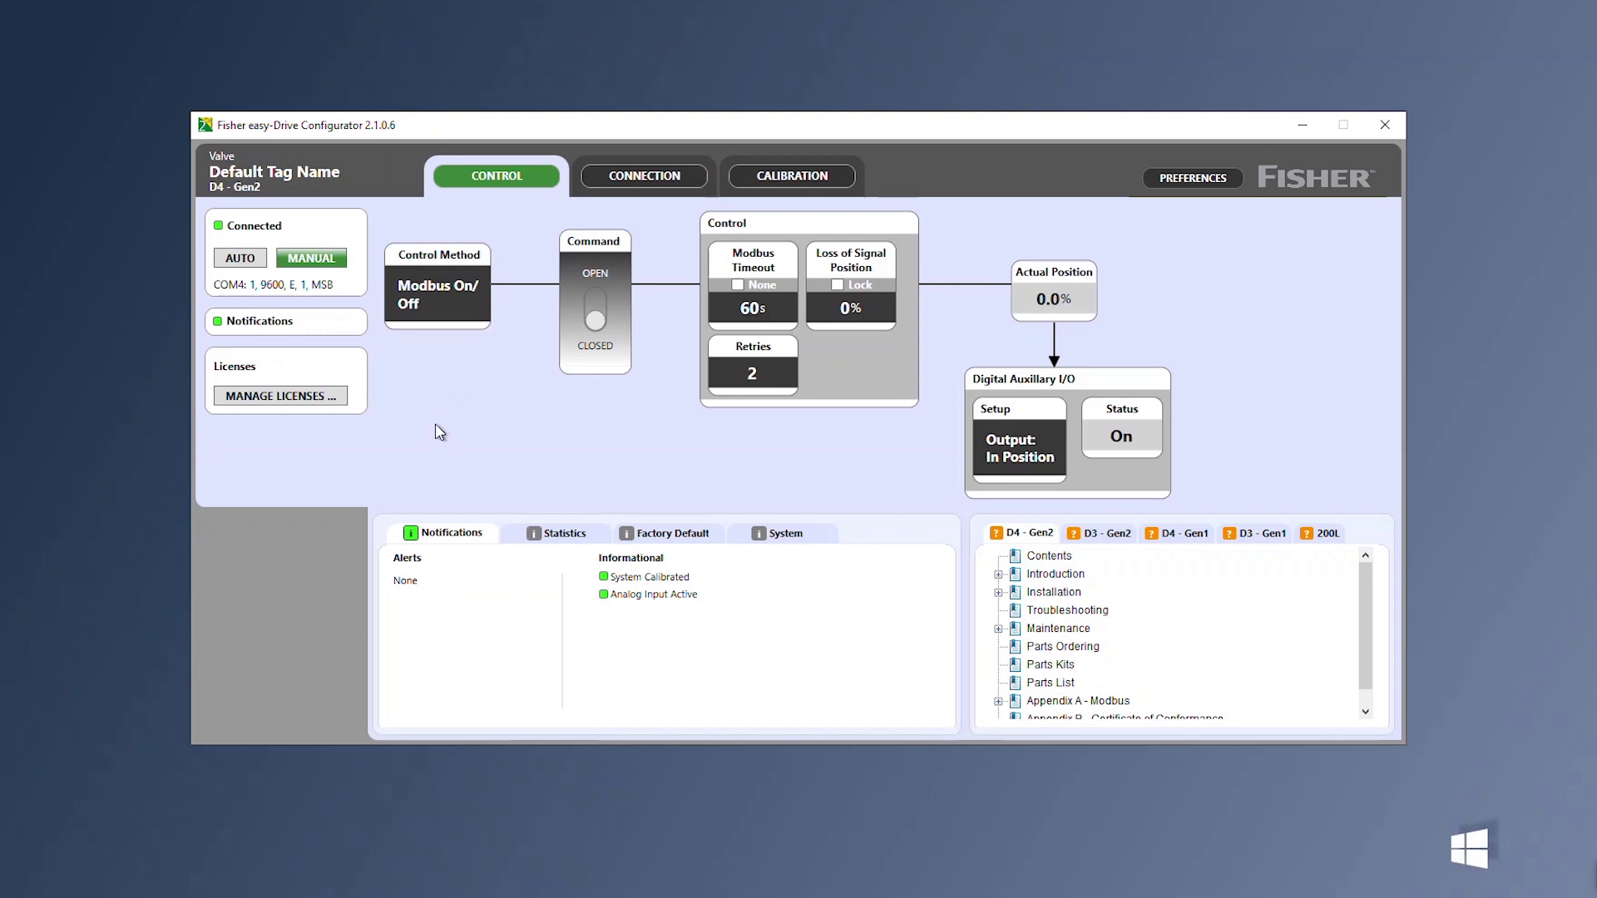
Step: Move the Positioning license from the dongle onto the D4 - Gen2 valve in Manage Licenses
{"action": "left_click", "coordinate": [348, 399]}
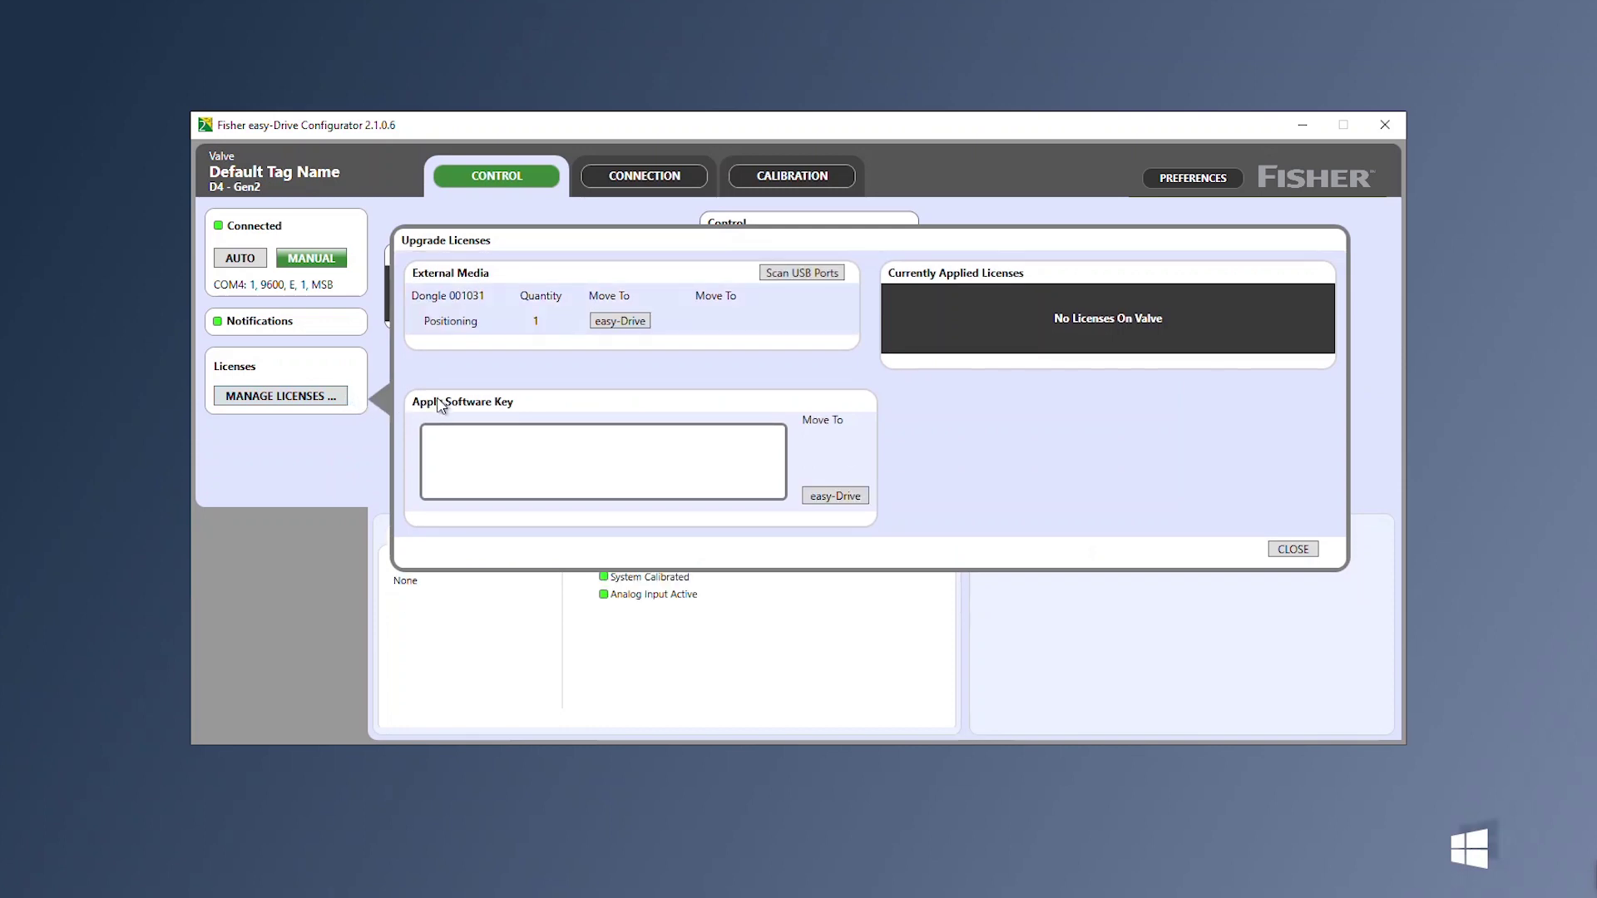
{"action": "left_click", "coordinate": [620, 321]}
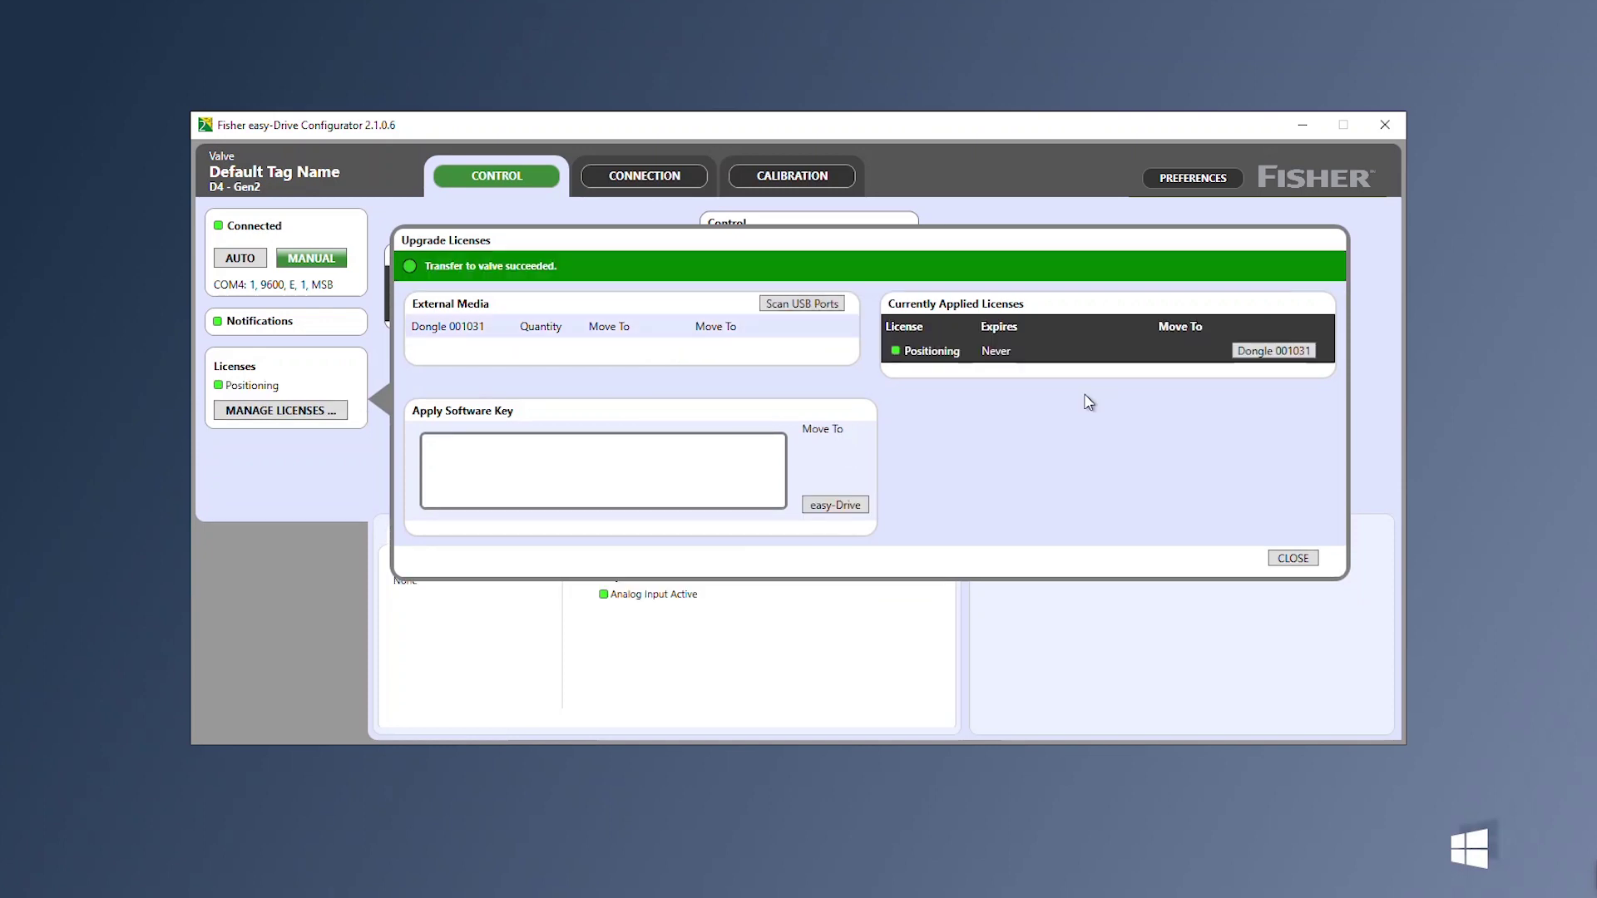
{"action": "left_click", "coordinate": [1295, 559]}
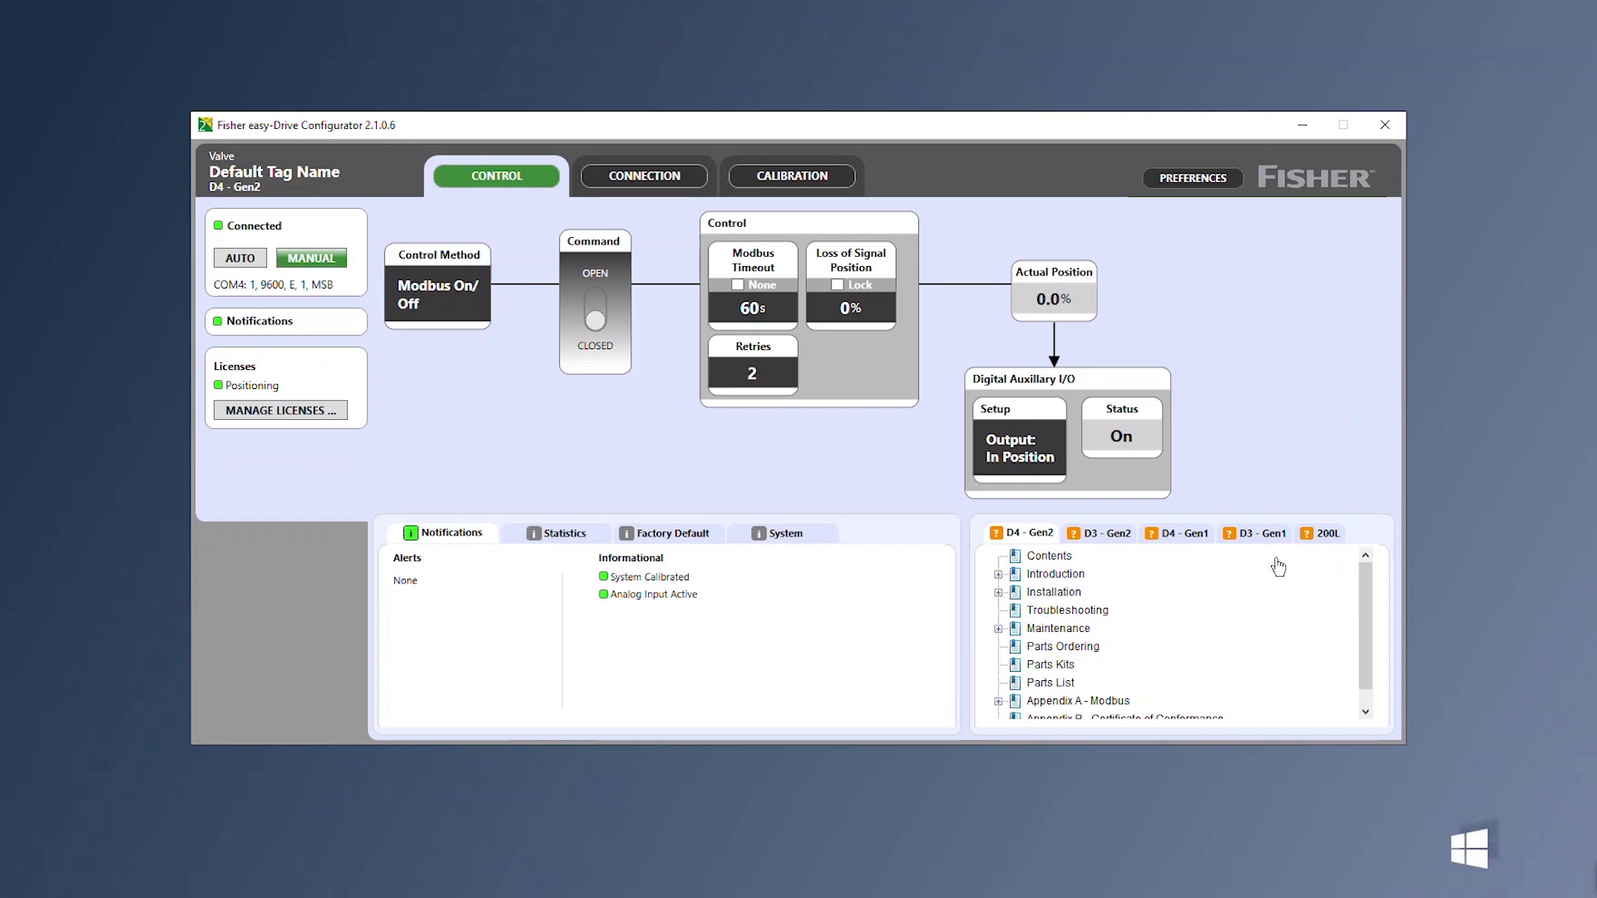
Step: Set the control method to 4-20mA Positioning and apply it
{"action": "left_click", "coordinate": [462, 308]}
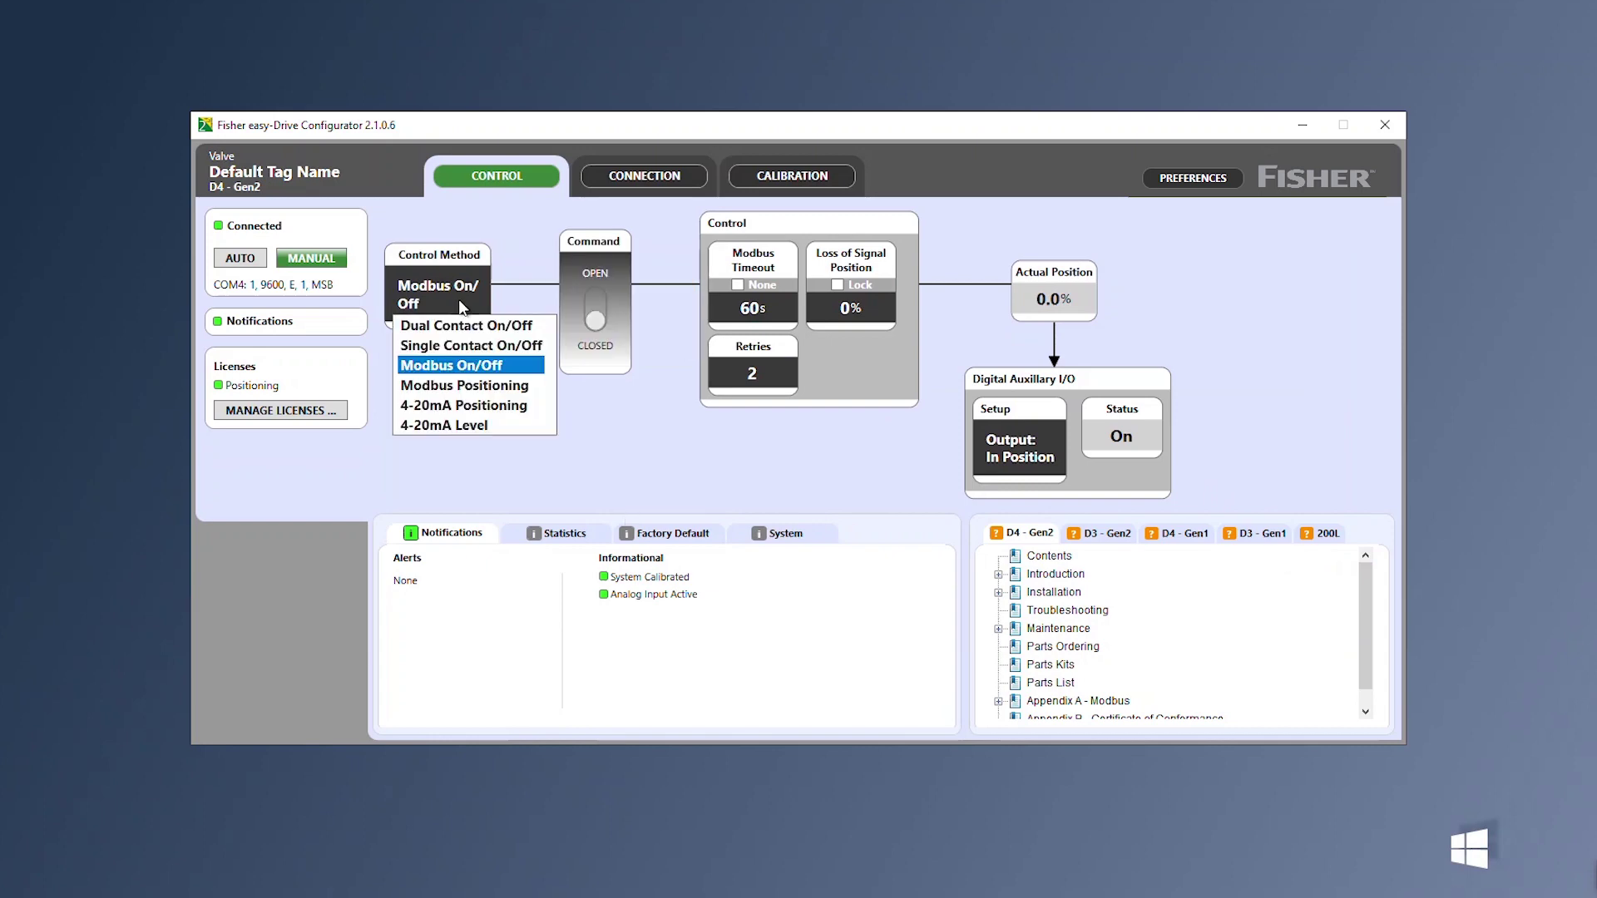
{"action": "left_click", "coordinate": [447, 407]}
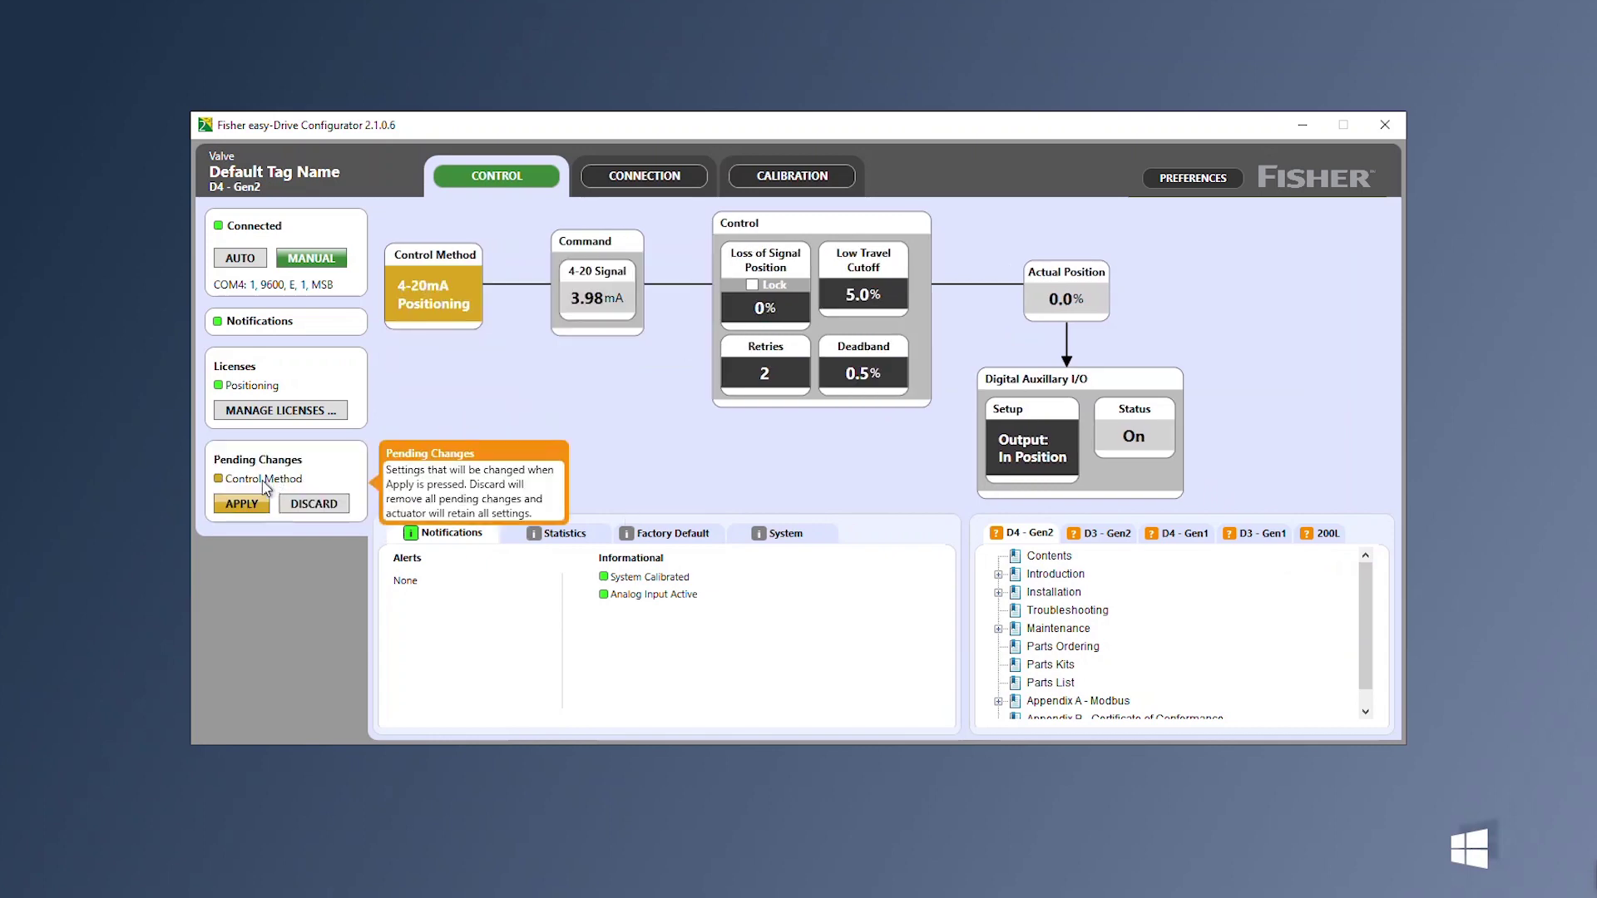
{"action": "left_click", "coordinate": [237, 505]}
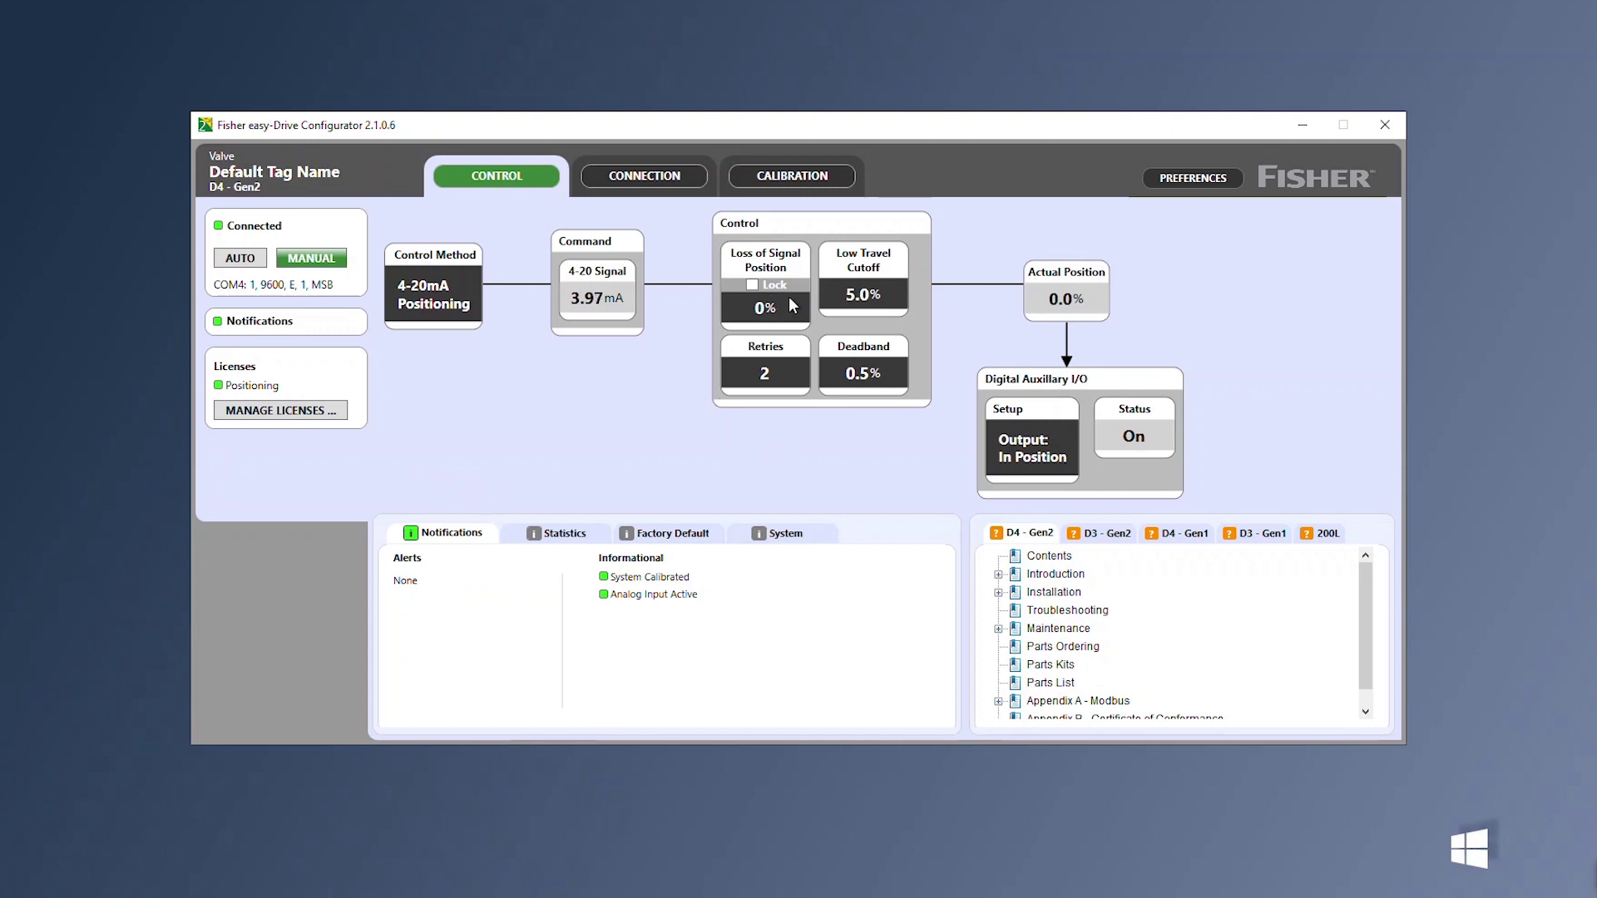
Step: Read the help for the low travel cutoff, deadband and retry settings, then begin editing Low Travel Cutoff
{"action": "mouse_move", "coordinate": [794, 308]}
{"action": "mouse_move", "coordinate": [890, 292]}
{"action": "mouse_move", "coordinate": [887, 372]}
{"action": "mouse_move", "coordinate": [797, 378]}
{"action": "left_click", "coordinate": [856, 294]}
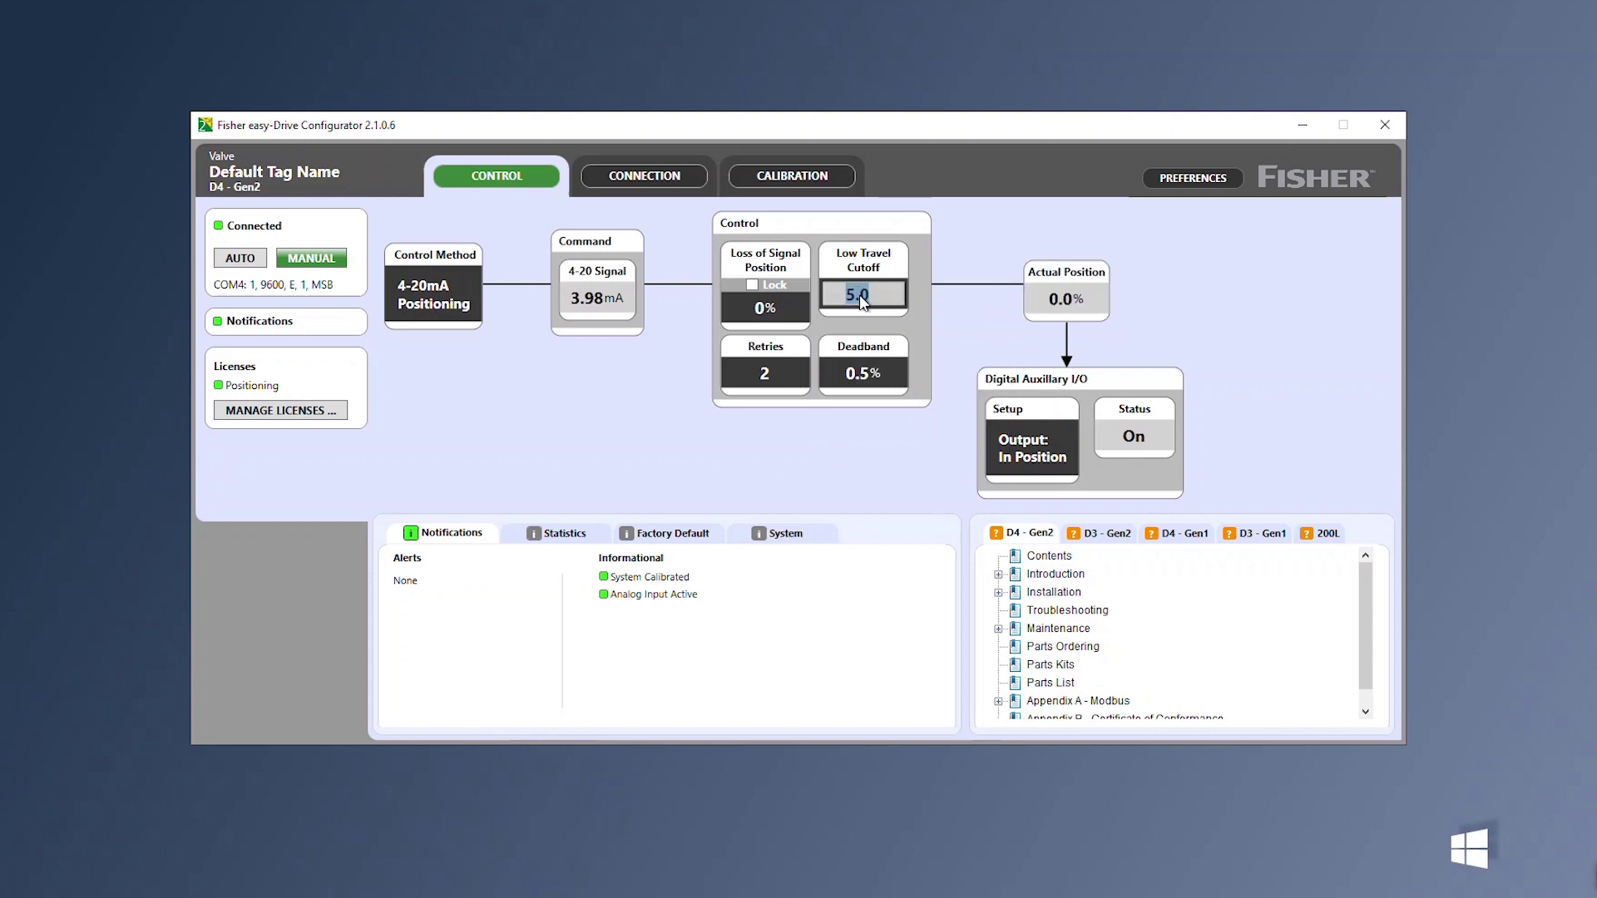
{"action": "type", "text": "1"}
{"action": "right_click", "coordinate": [862, 301]}
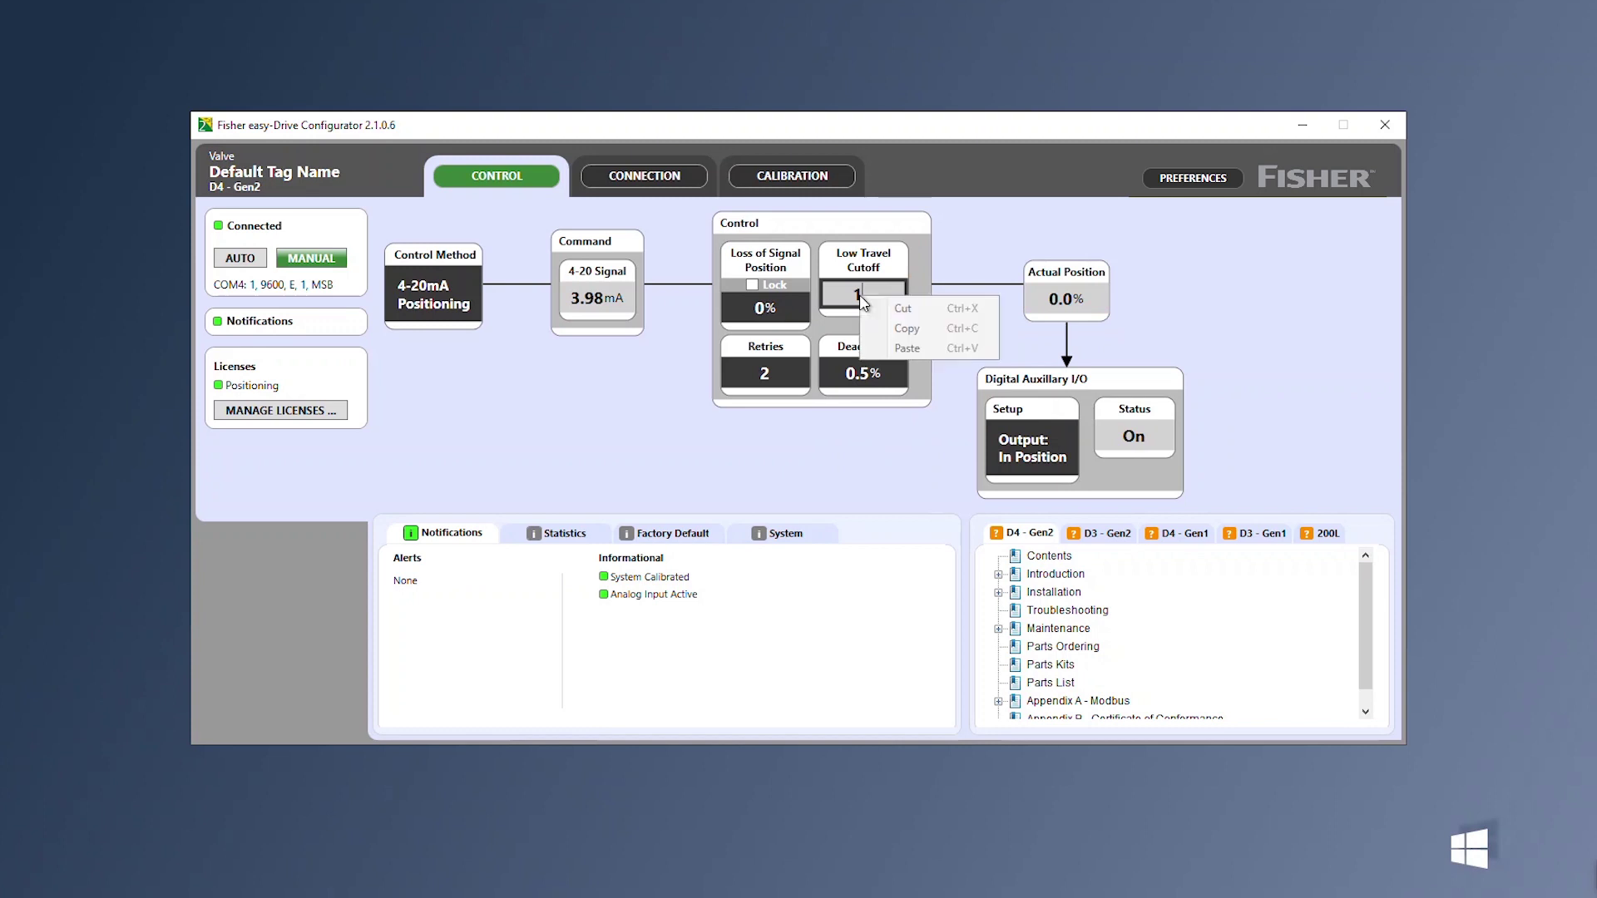
{"action": "left_click", "coordinate": [819, 297]}
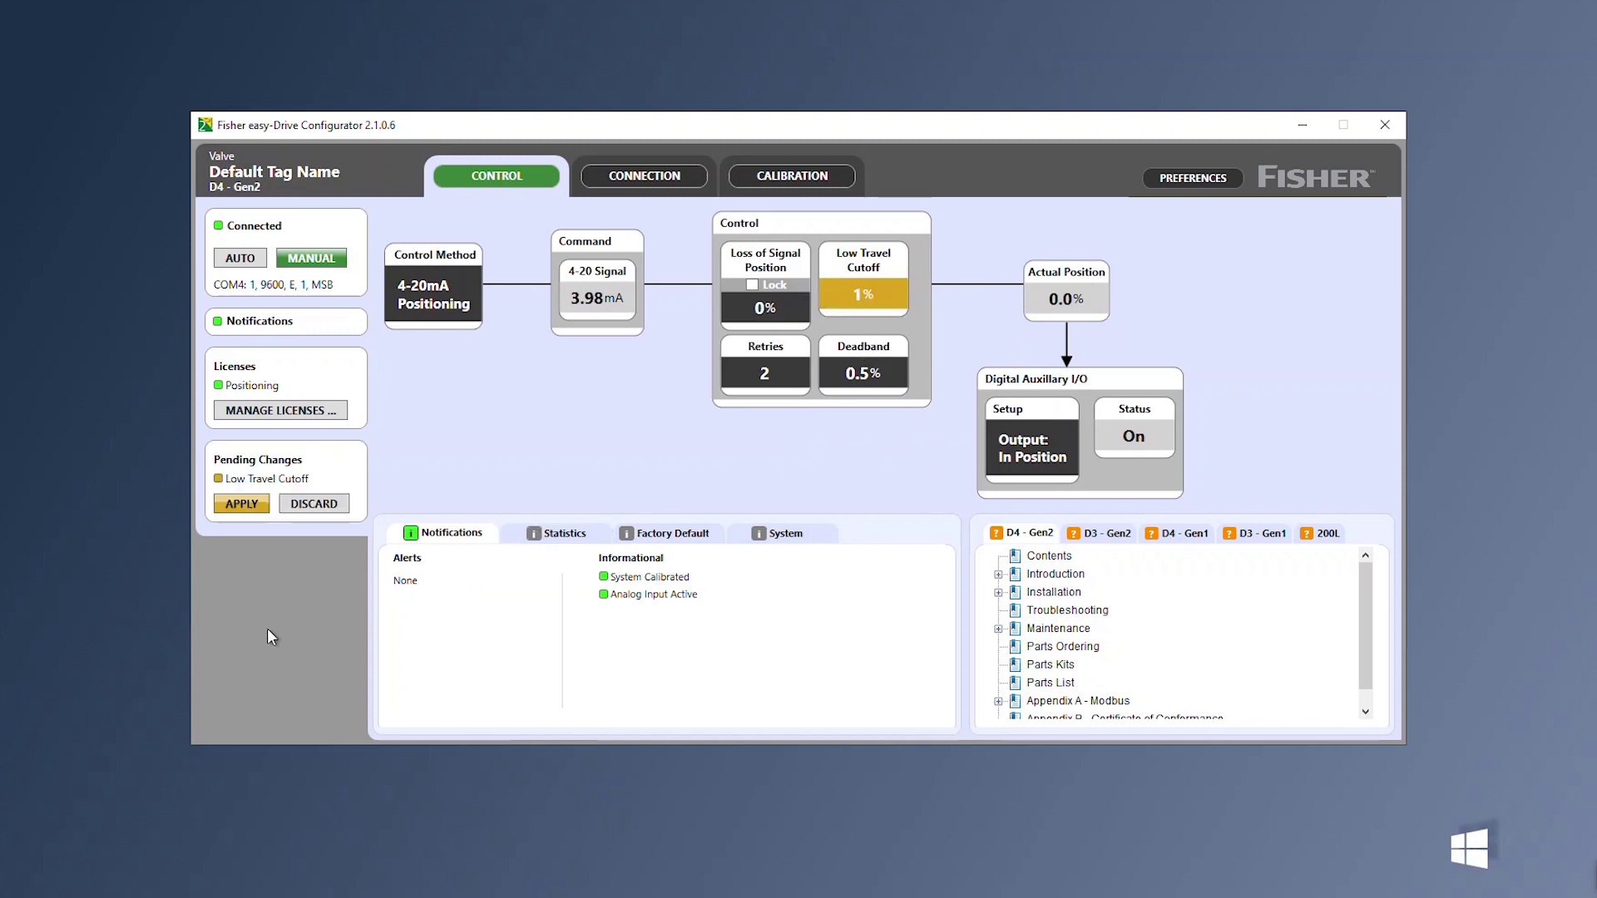
{"action": "left_click", "coordinate": [758, 382]}
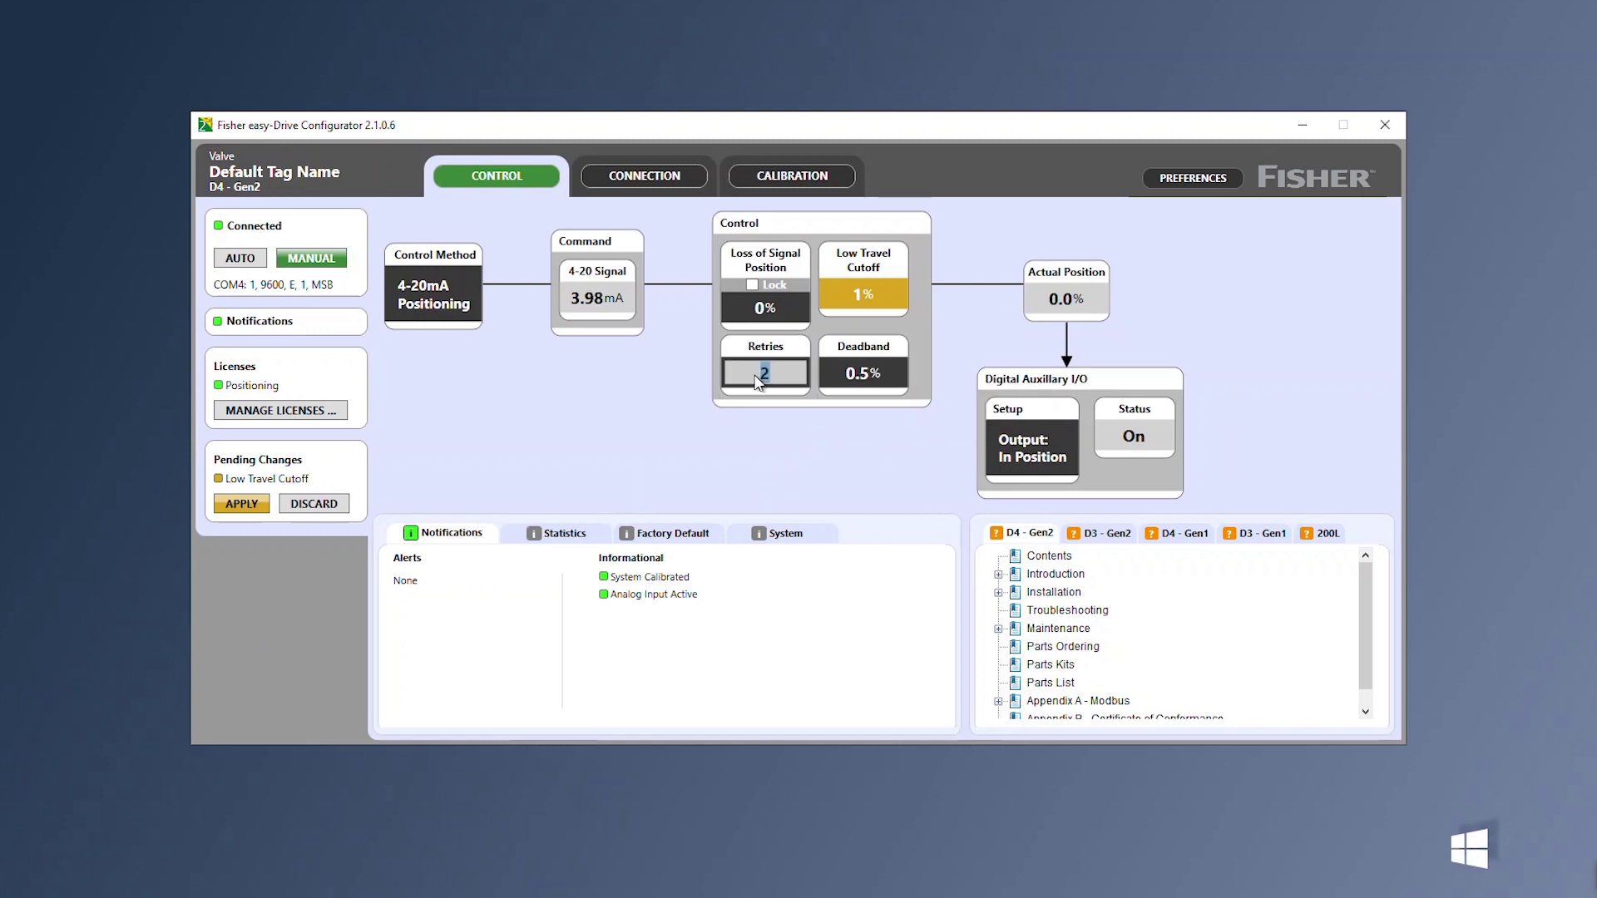
{"action": "type", "text": "1"}
{"action": "key", "text": "Return"}
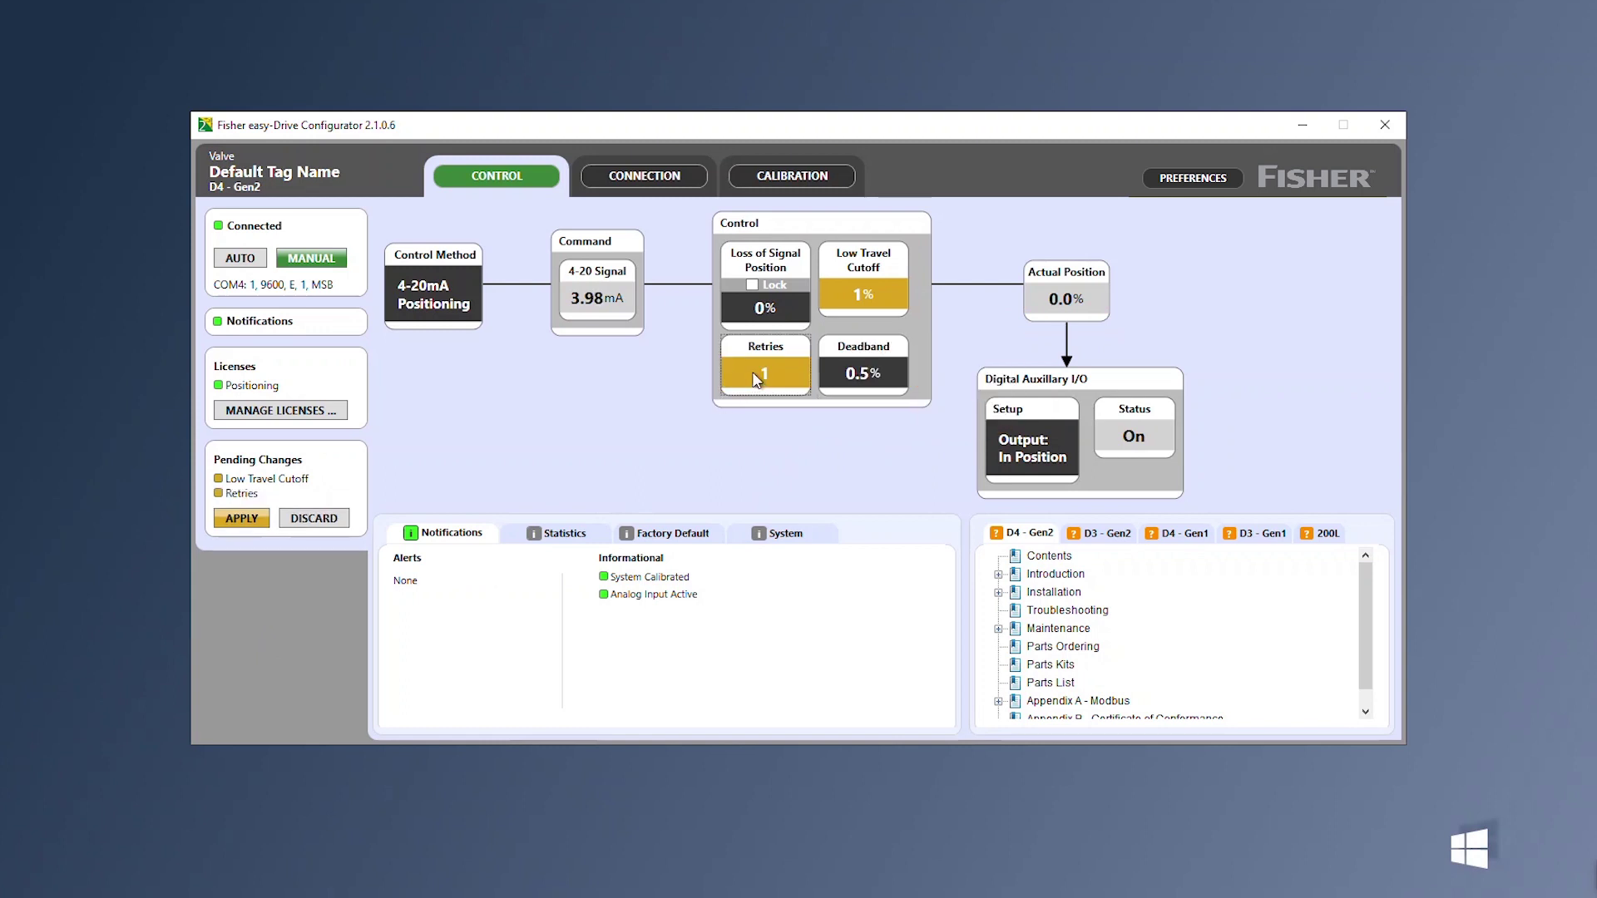
{"action": "left_click", "coordinate": [268, 524]}
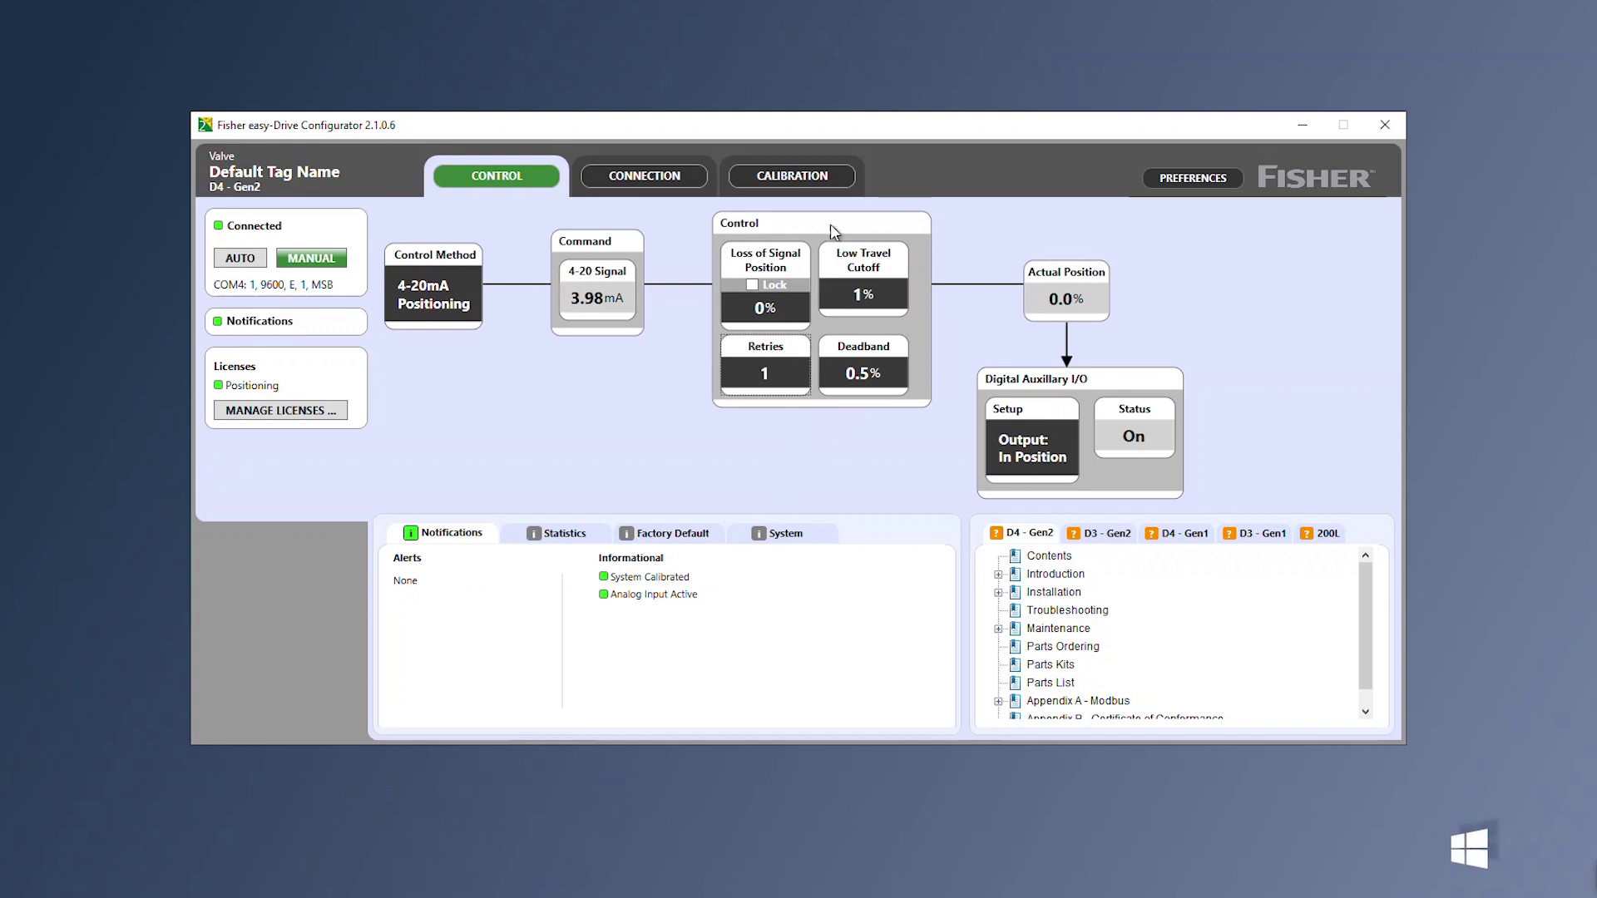
{"action": "left_click", "coordinate": [828, 178]}
Step: Write D4 as the valve type in the advanced system settings
{"action": "mouse_move", "coordinate": [646, 297]}
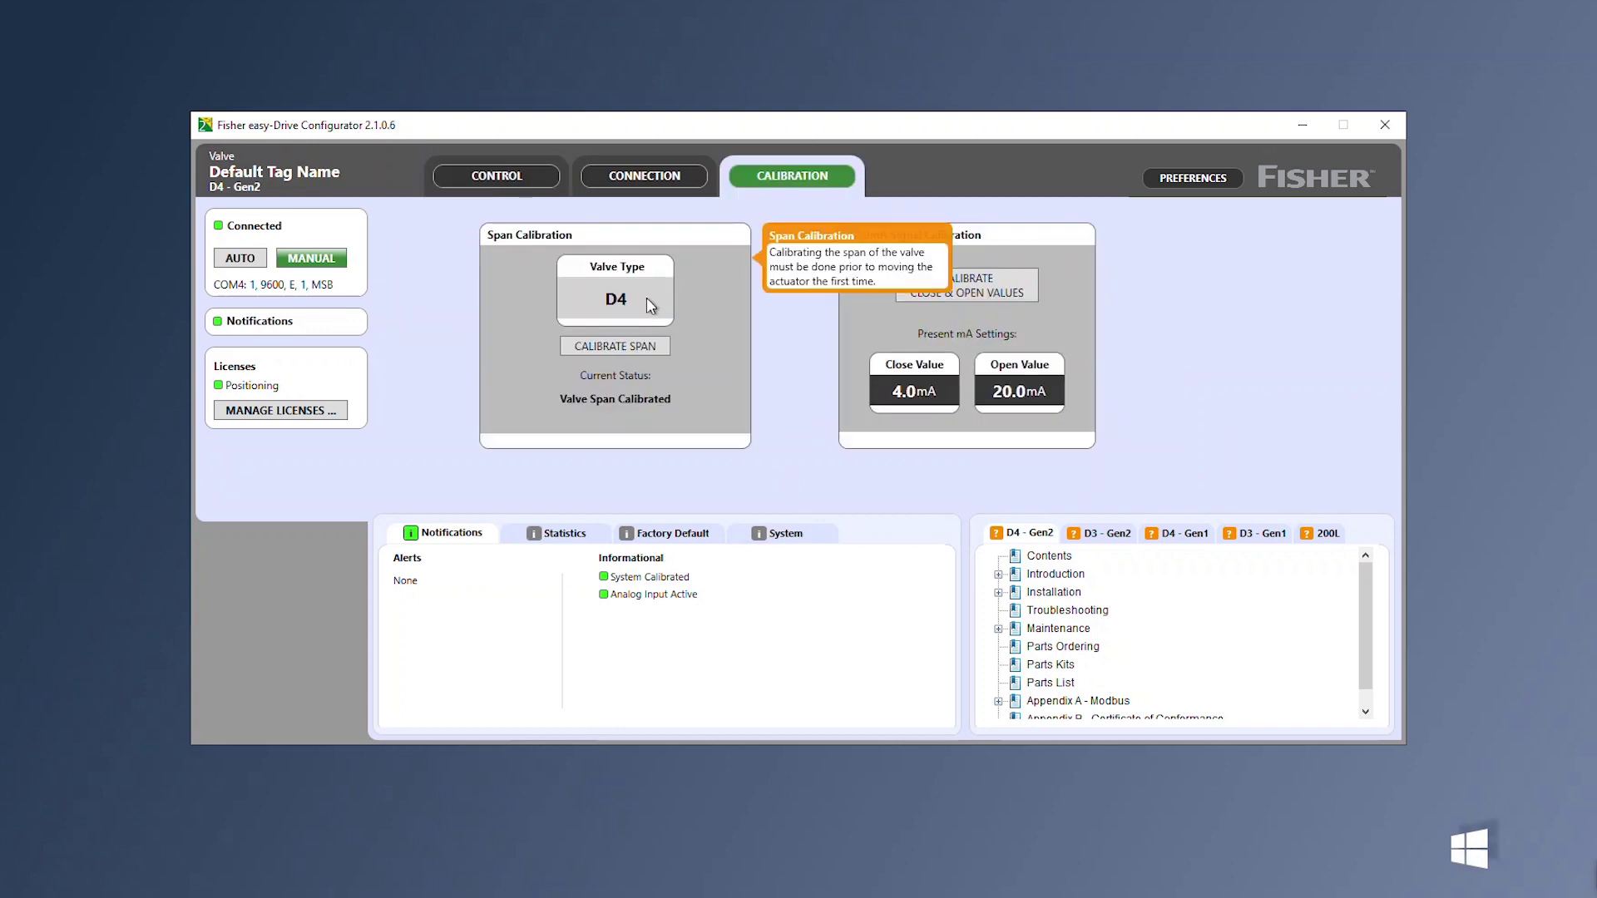
{"action": "left_click", "coordinate": [799, 527]}
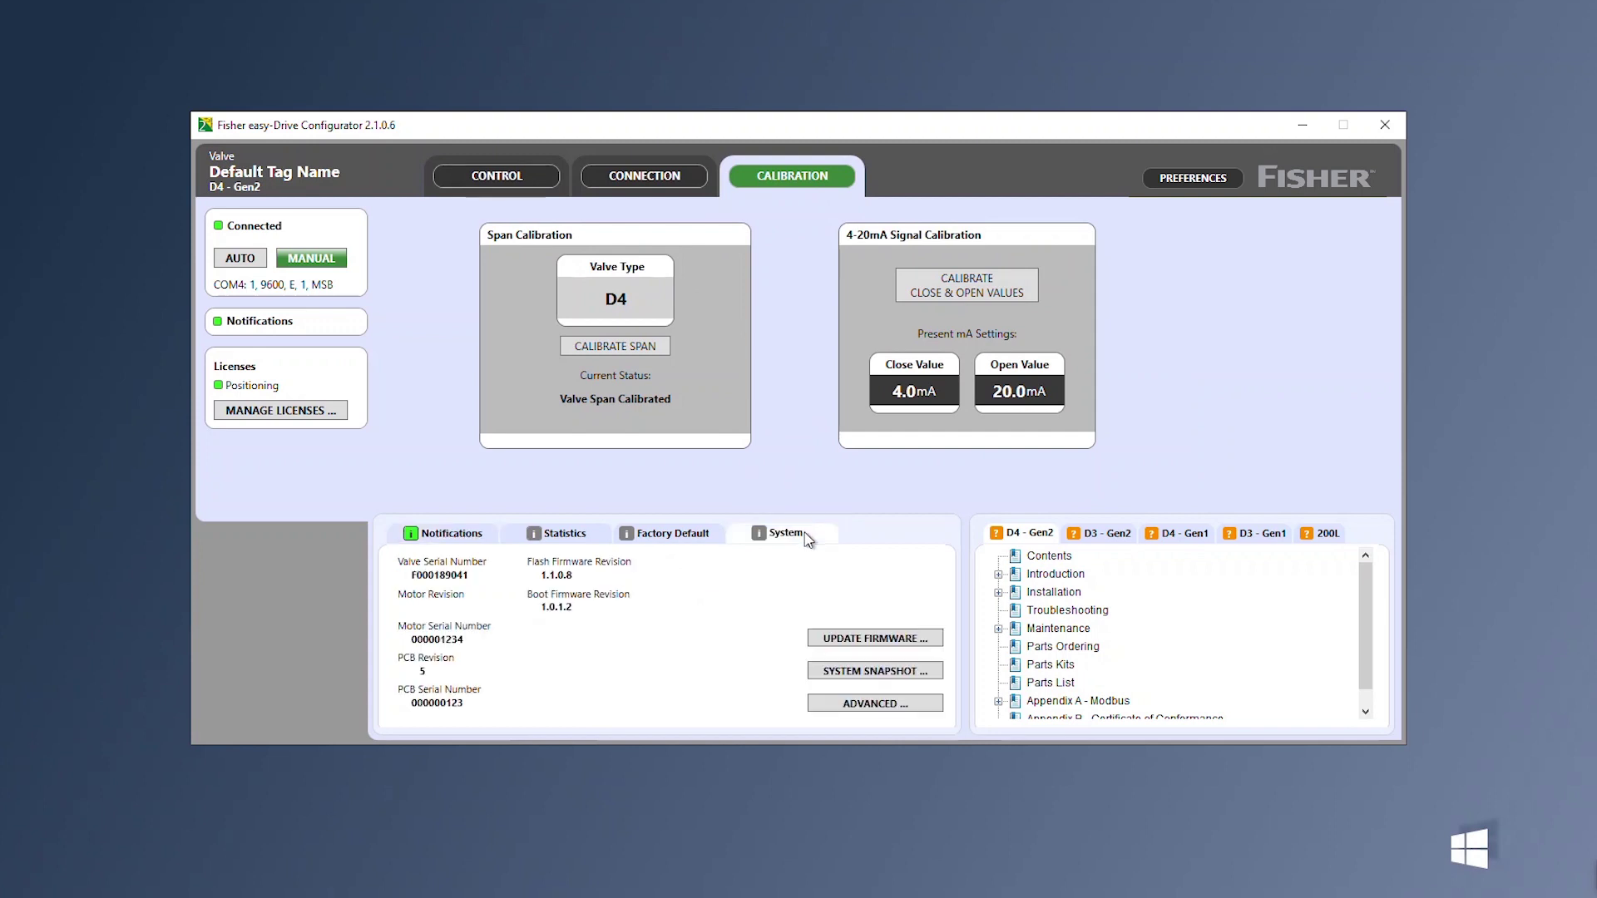
{"action": "left_click", "coordinate": [830, 705]}
{"action": "left_click", "coordinate": [439, 655]}
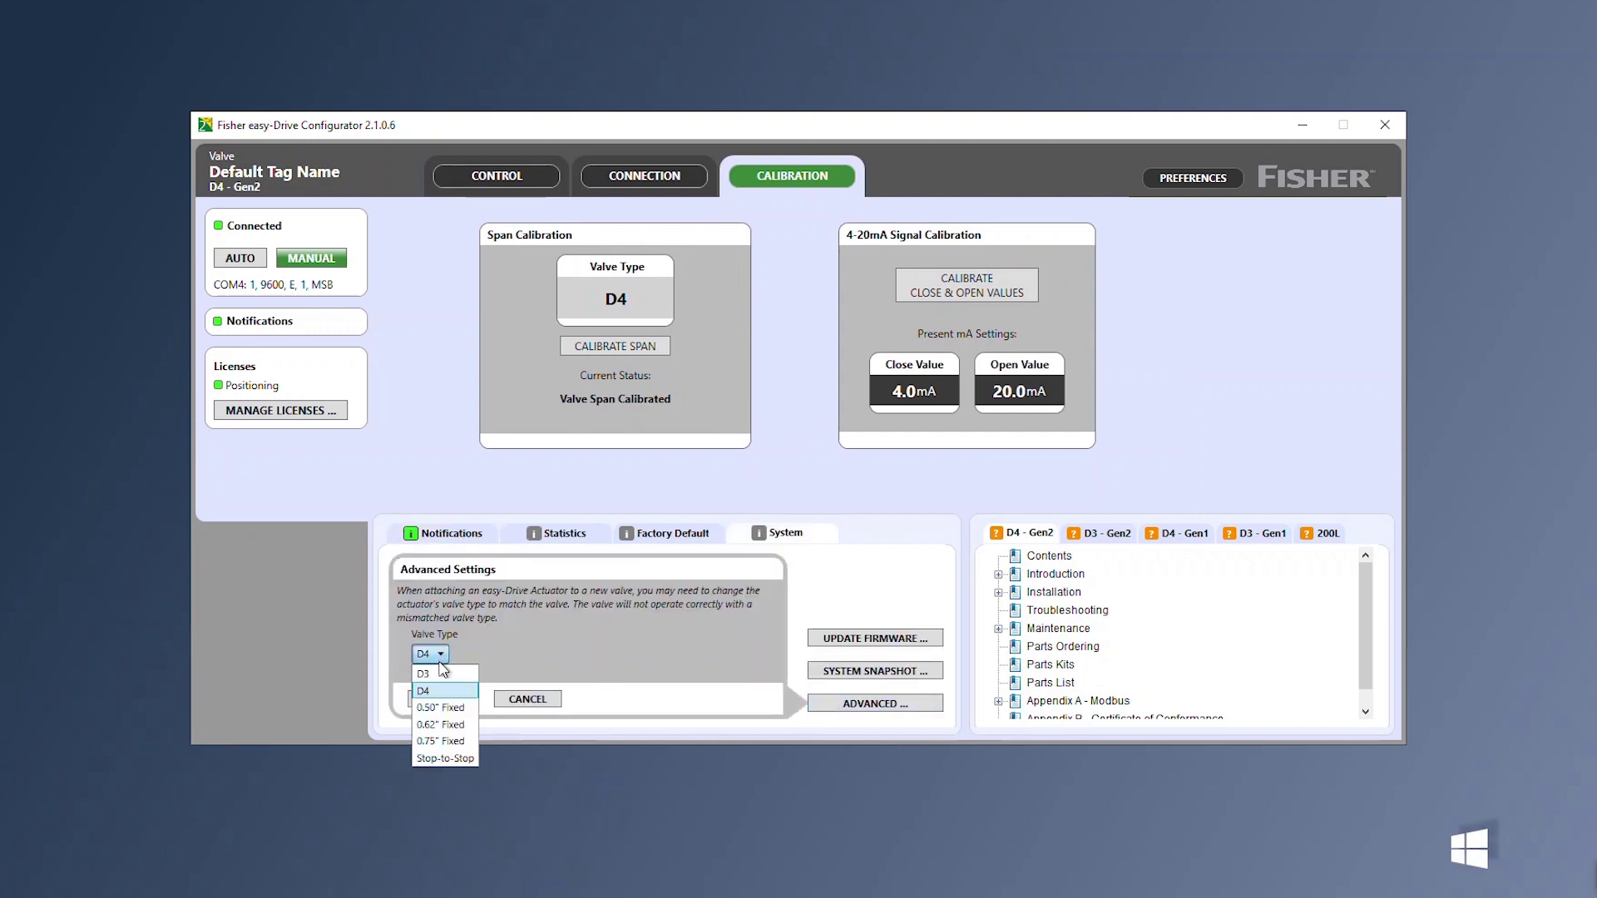
{"action": "left_click", "coordinate": [439, 693]}
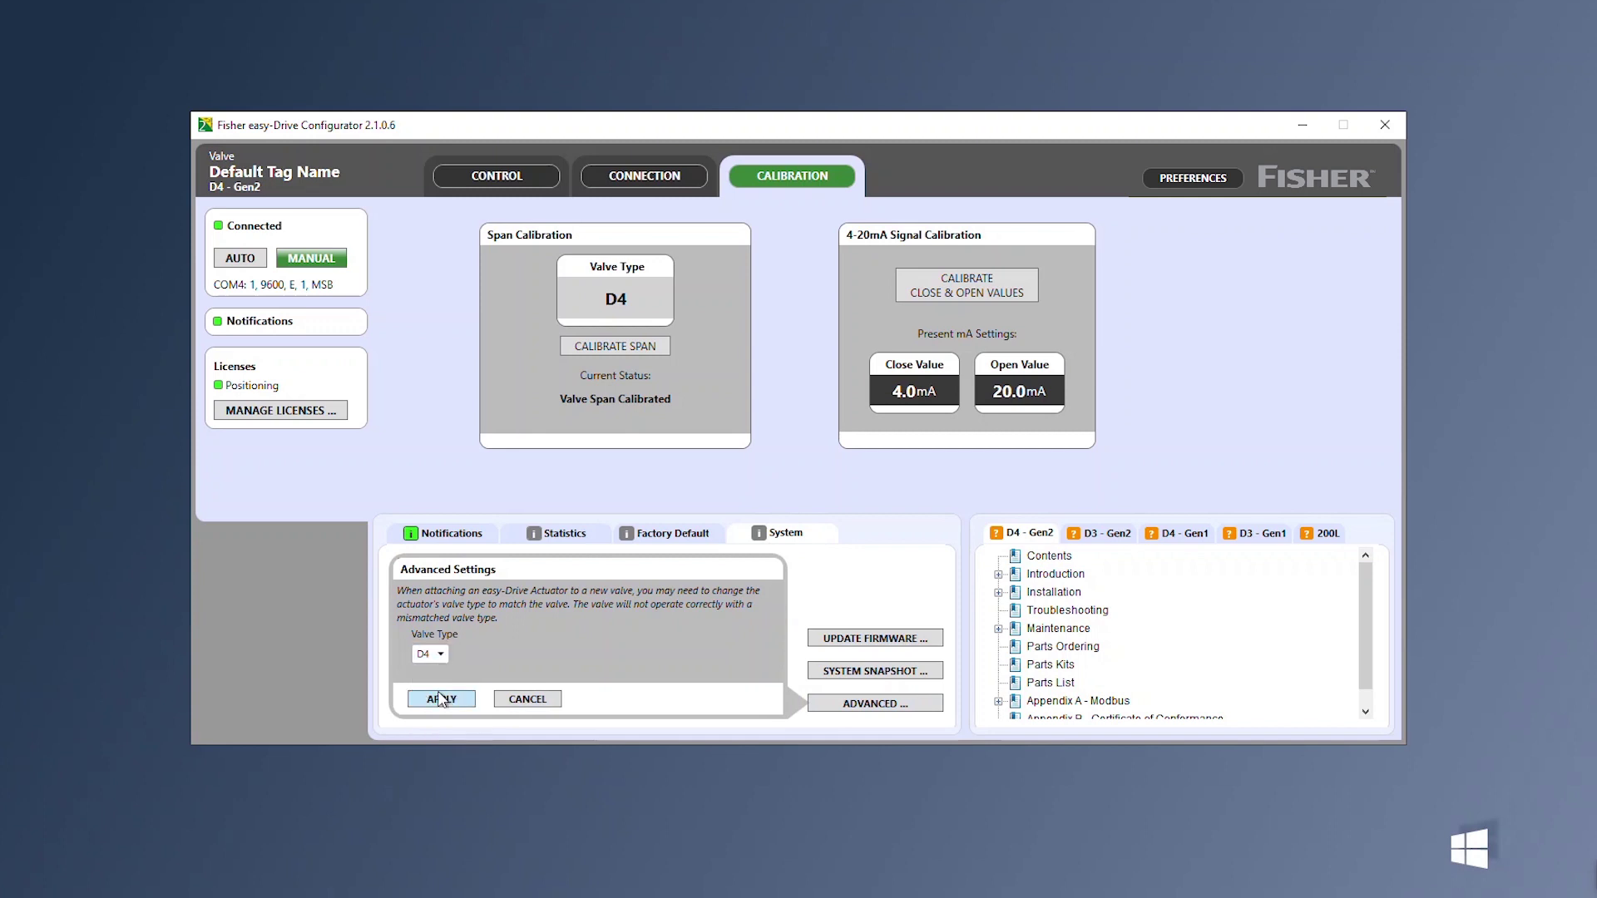
{"action": "left_click", "coordinate": [461, 704]}
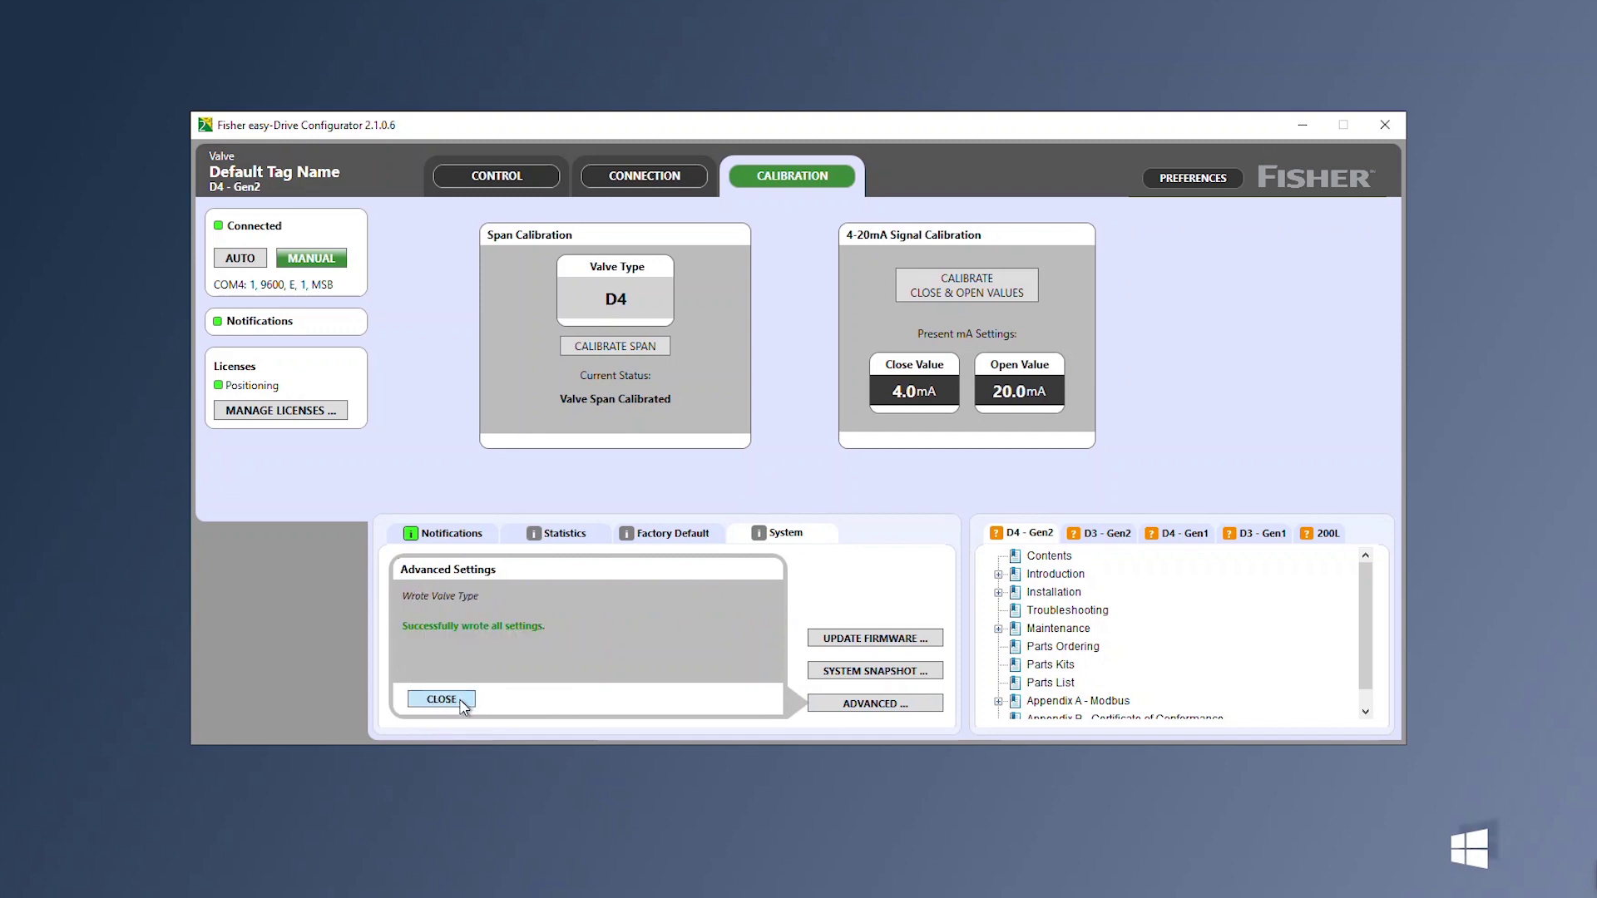
Step: Calibrate the valve span and return to the control overview
{"action": "left_click", "coordinate": [461, 701]}
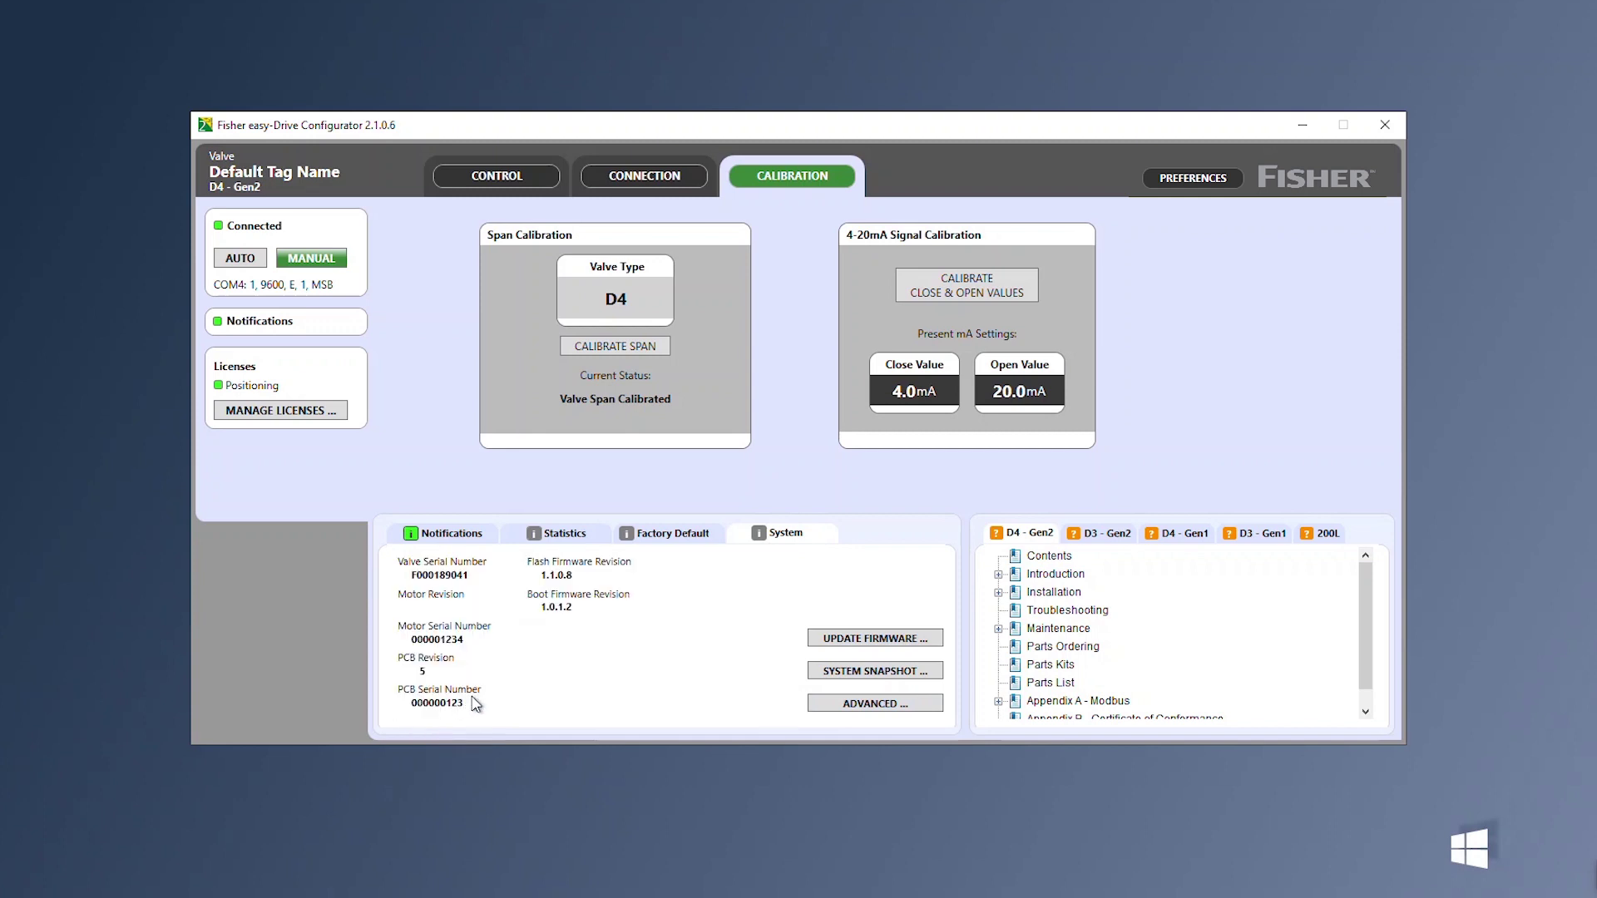
{"action": "left_click", "coordinate": [660, 346]}
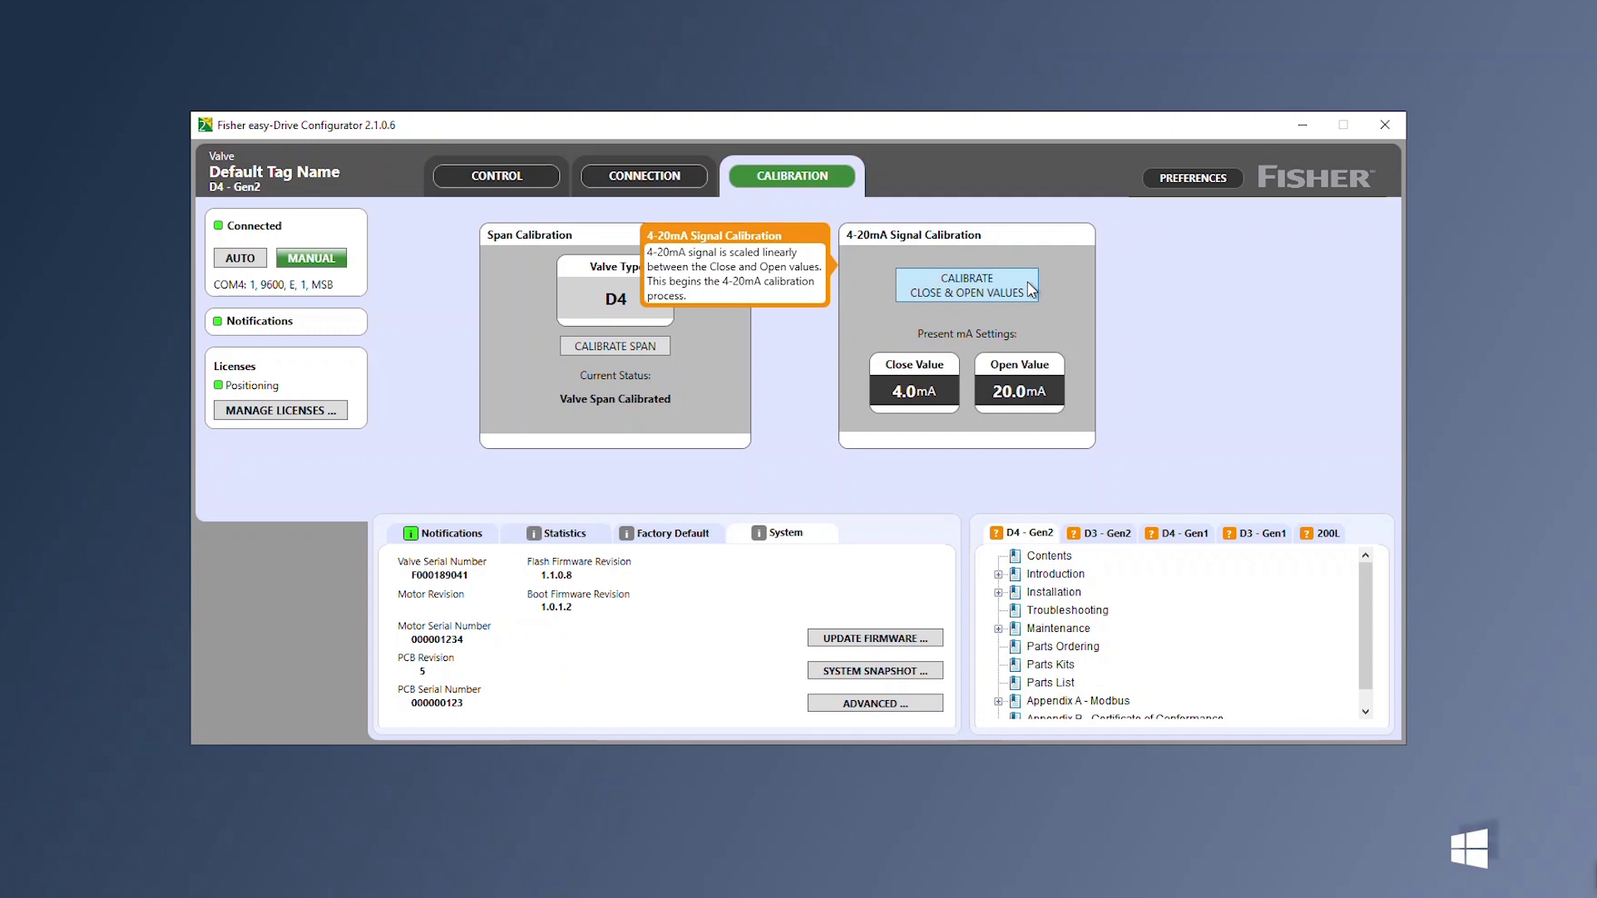
{"action": "left_click", "coordinate": [496, 176]}
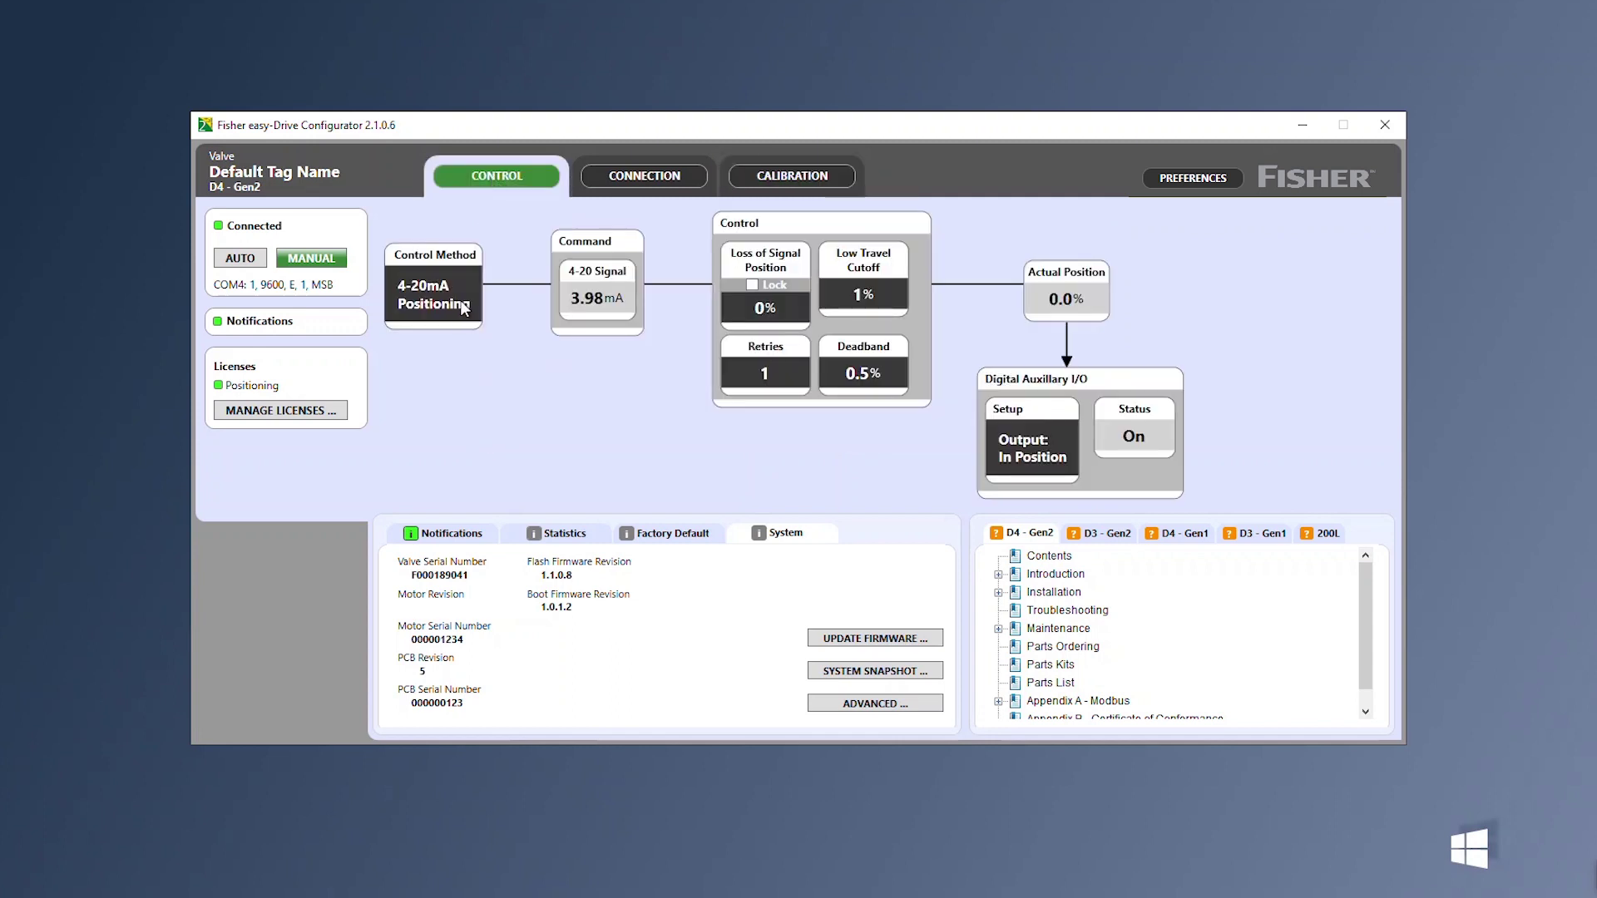
Step: Apply 4-20mA Level control, with close position 40.0% and open position 50.0%
{"action": "left_click", "coordinate": [463, 322]}
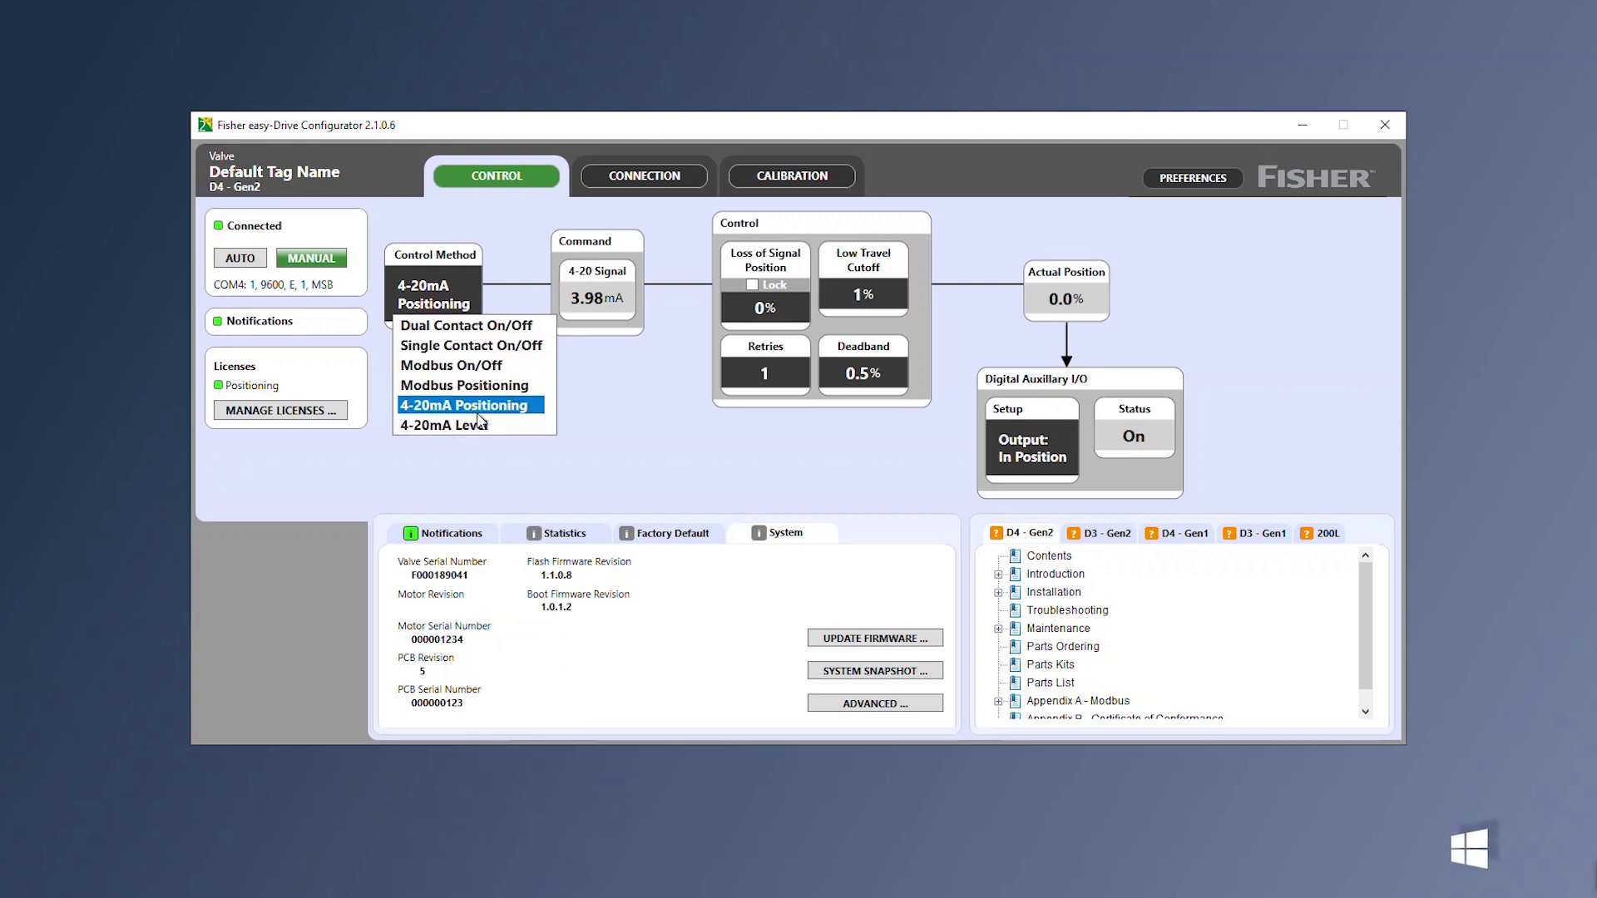
{"action": "left_click", "coordinate": [503, 426]}
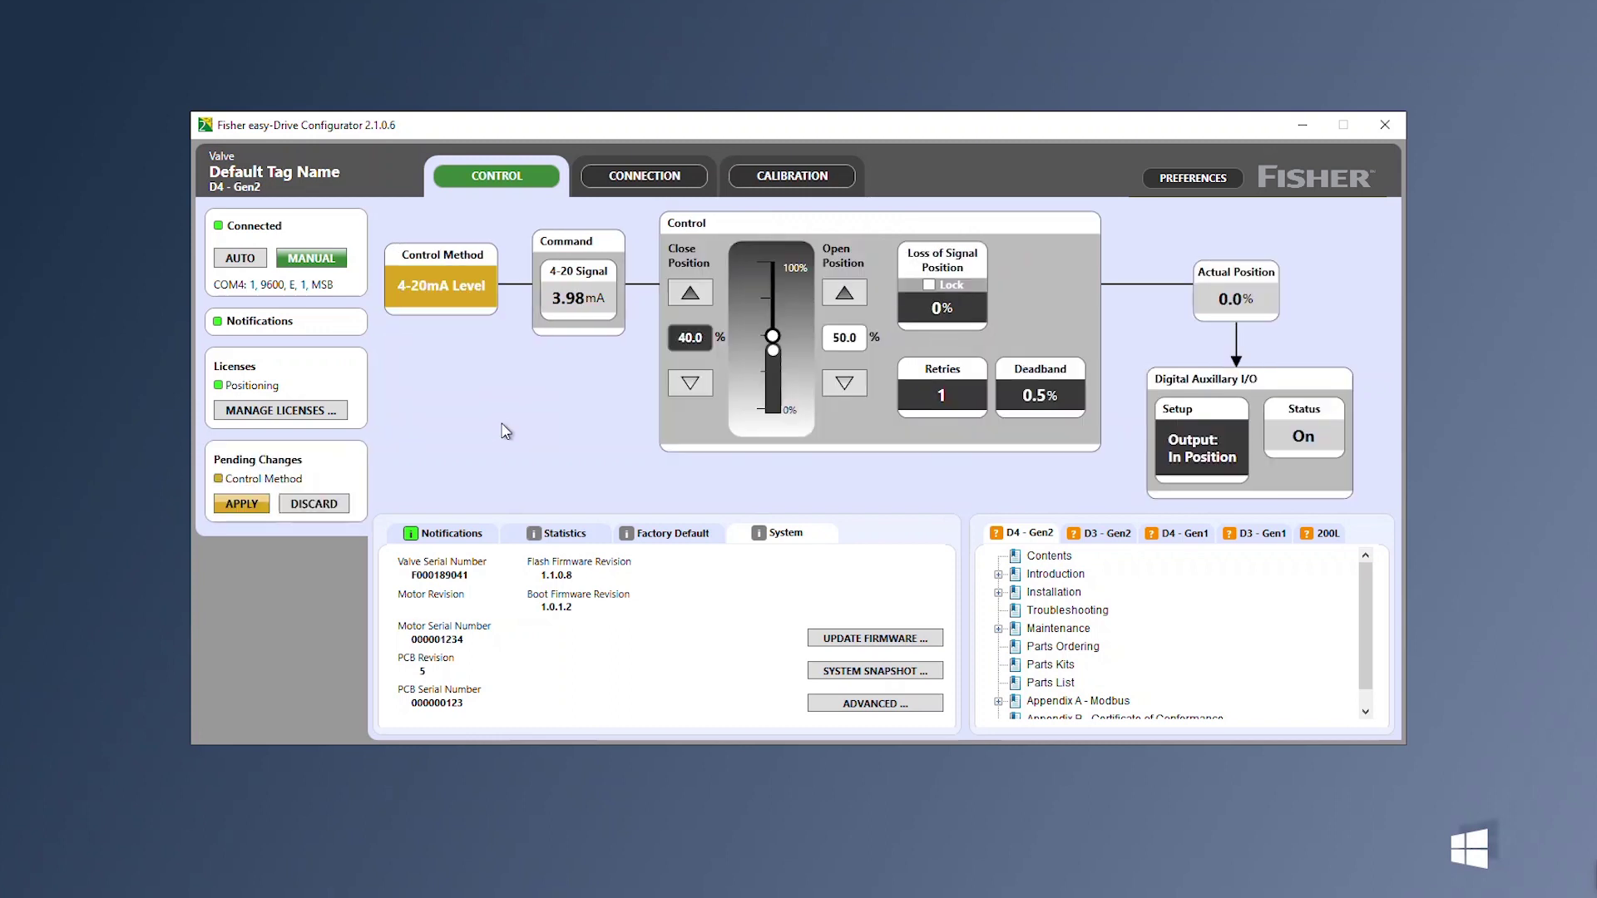
{"action": "left_click", "coordinate": [233, 504]}
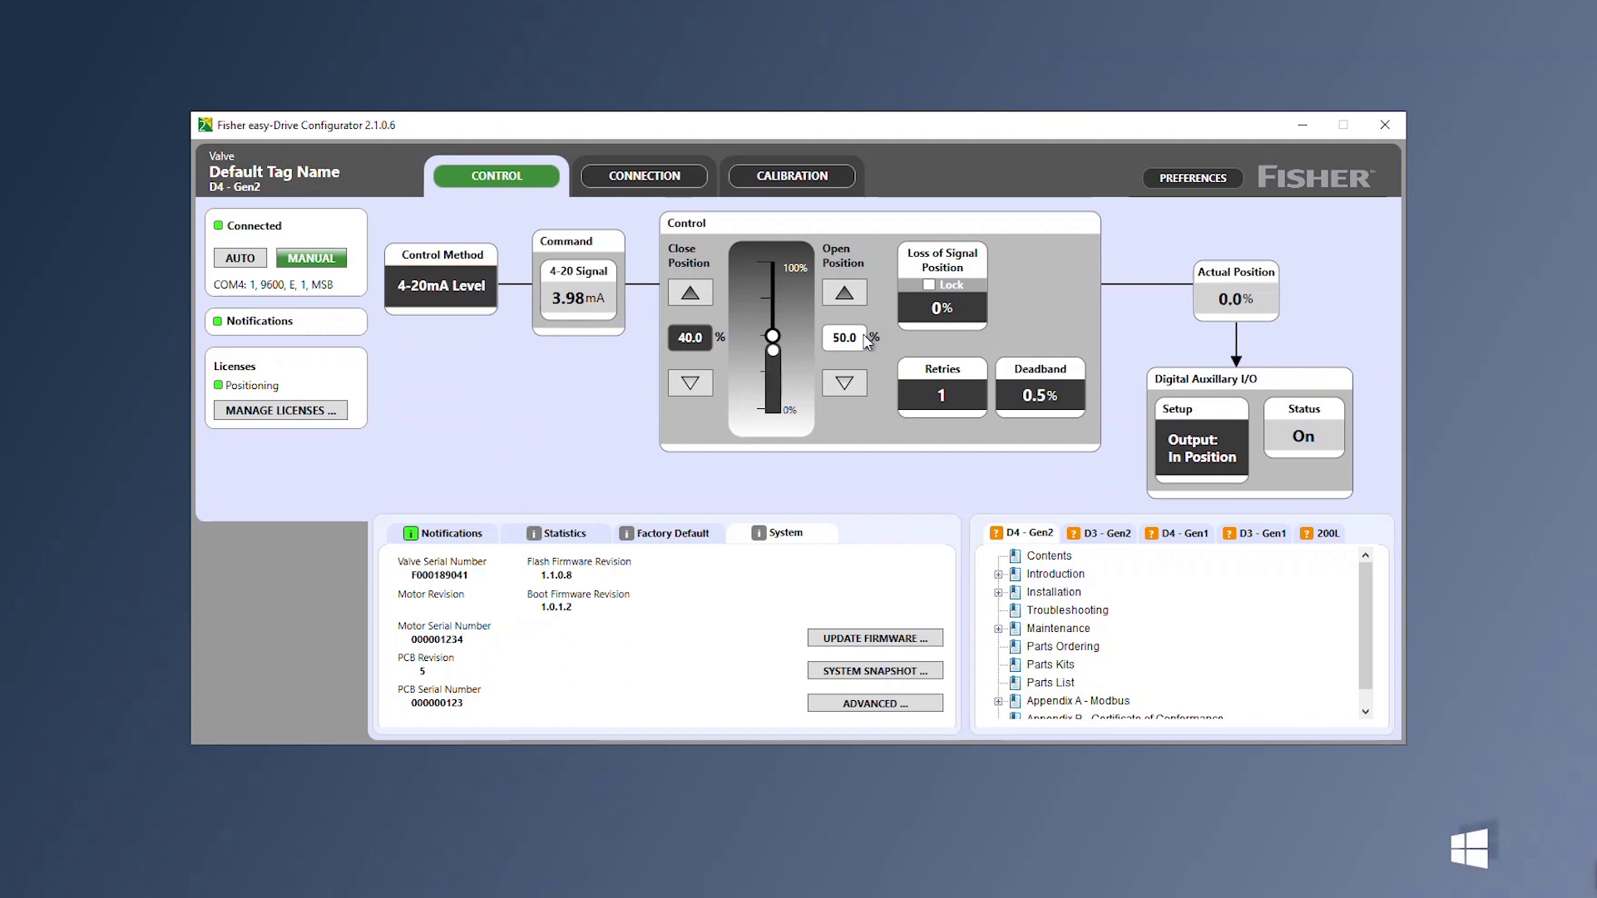
{"action": "mouse_move", "coordinate": [859, 336]}
{"action": "mouse_move", "coordinate": [697, 334]}
{"action": "mouse_move", "coordinate": [1231, 420]}
{"action": "left_click", "coordinate": [1245, 446]}
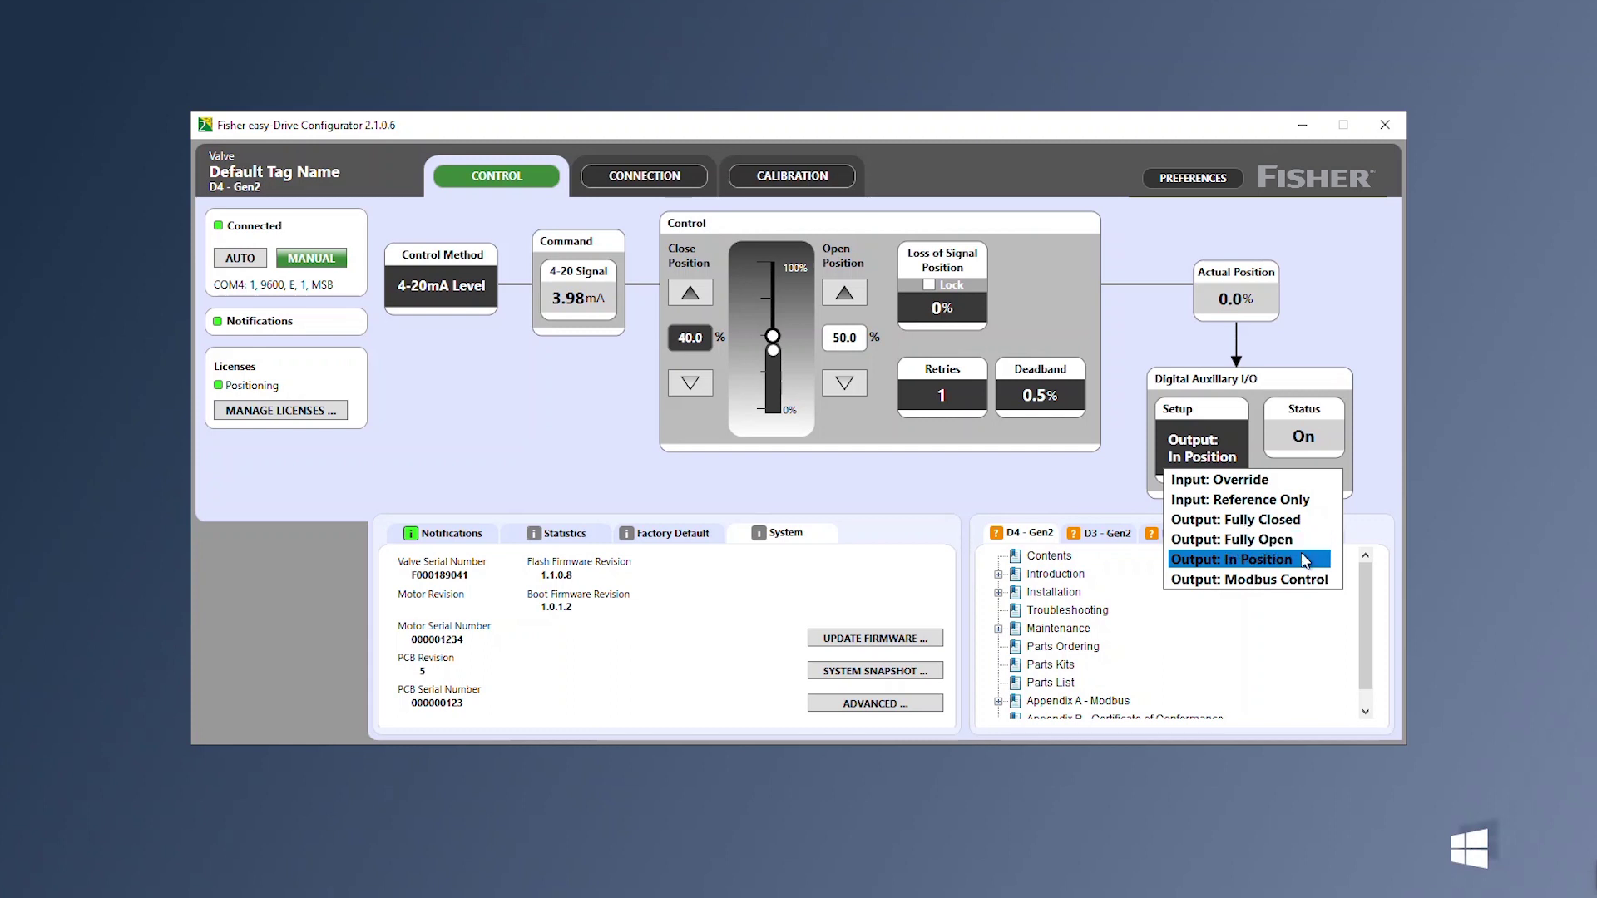
{"action": "left_click", "coordinate": [1263, 428]}
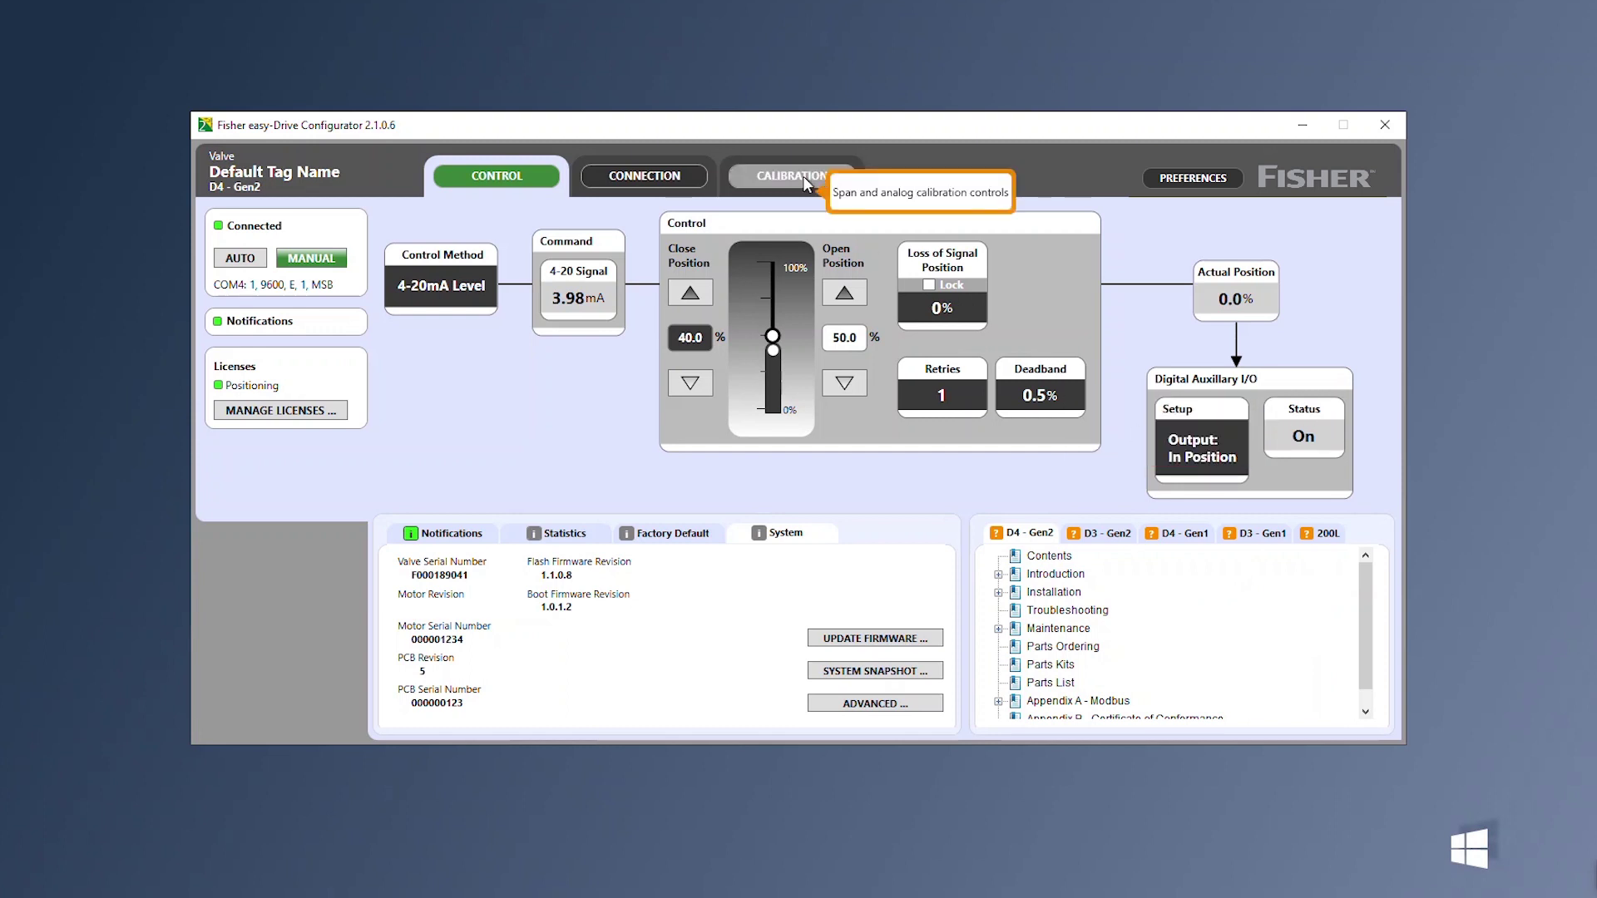
Step: Enter 'My device name' as the Device Name on the Connection page
{"action": "left_click", "coordinate": [691, 173]}
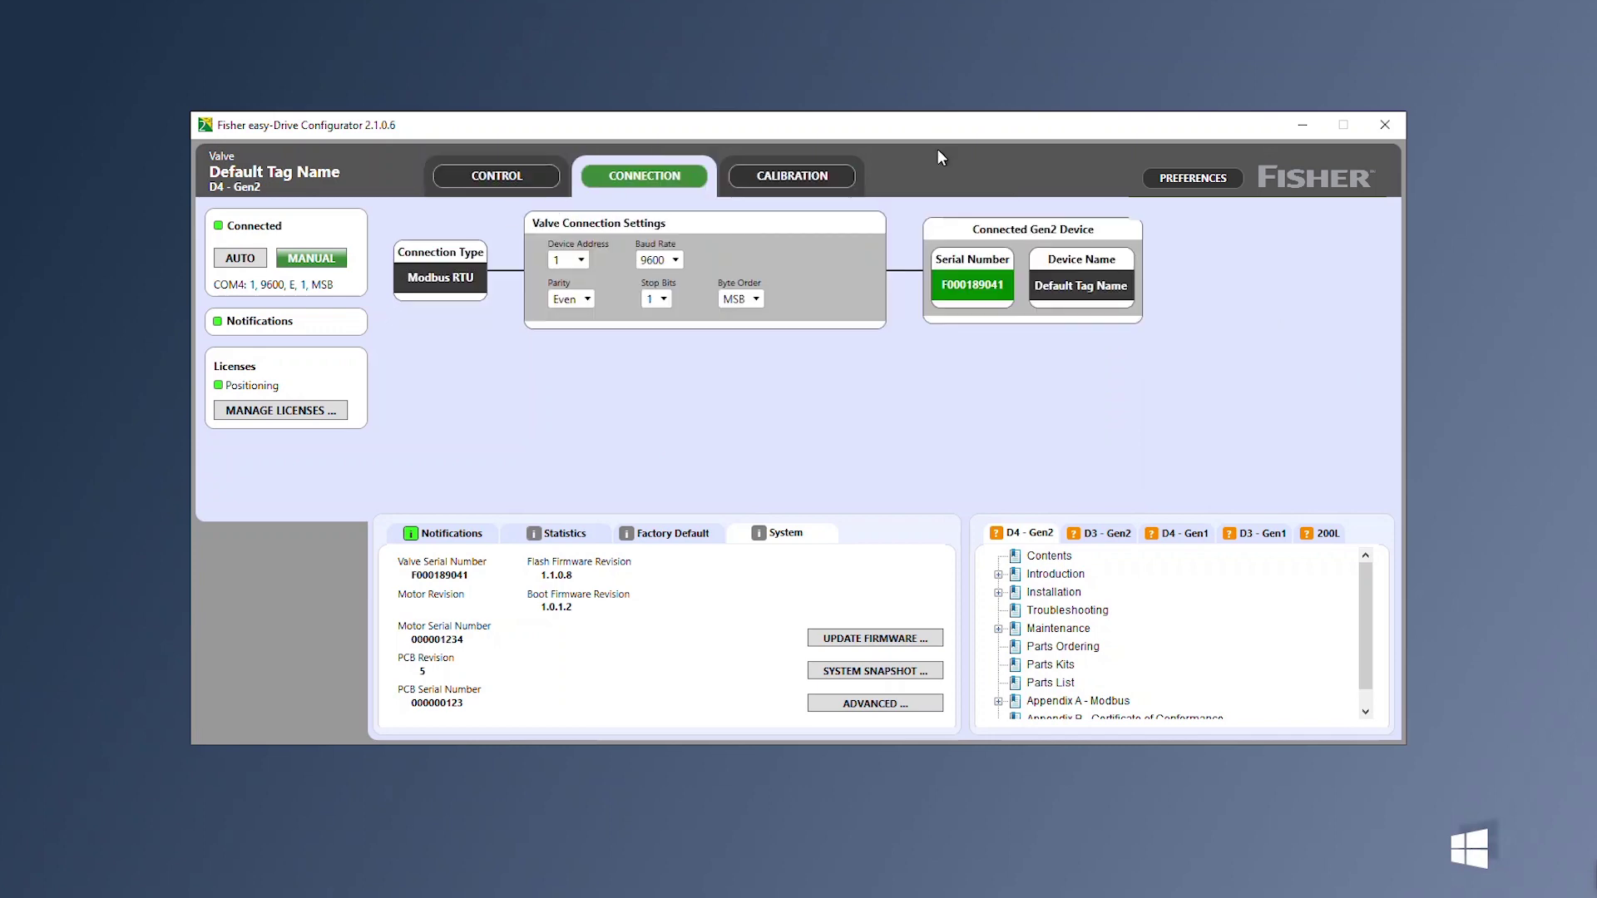
{"action": "left_click", "coordinate": [1088, 283]}
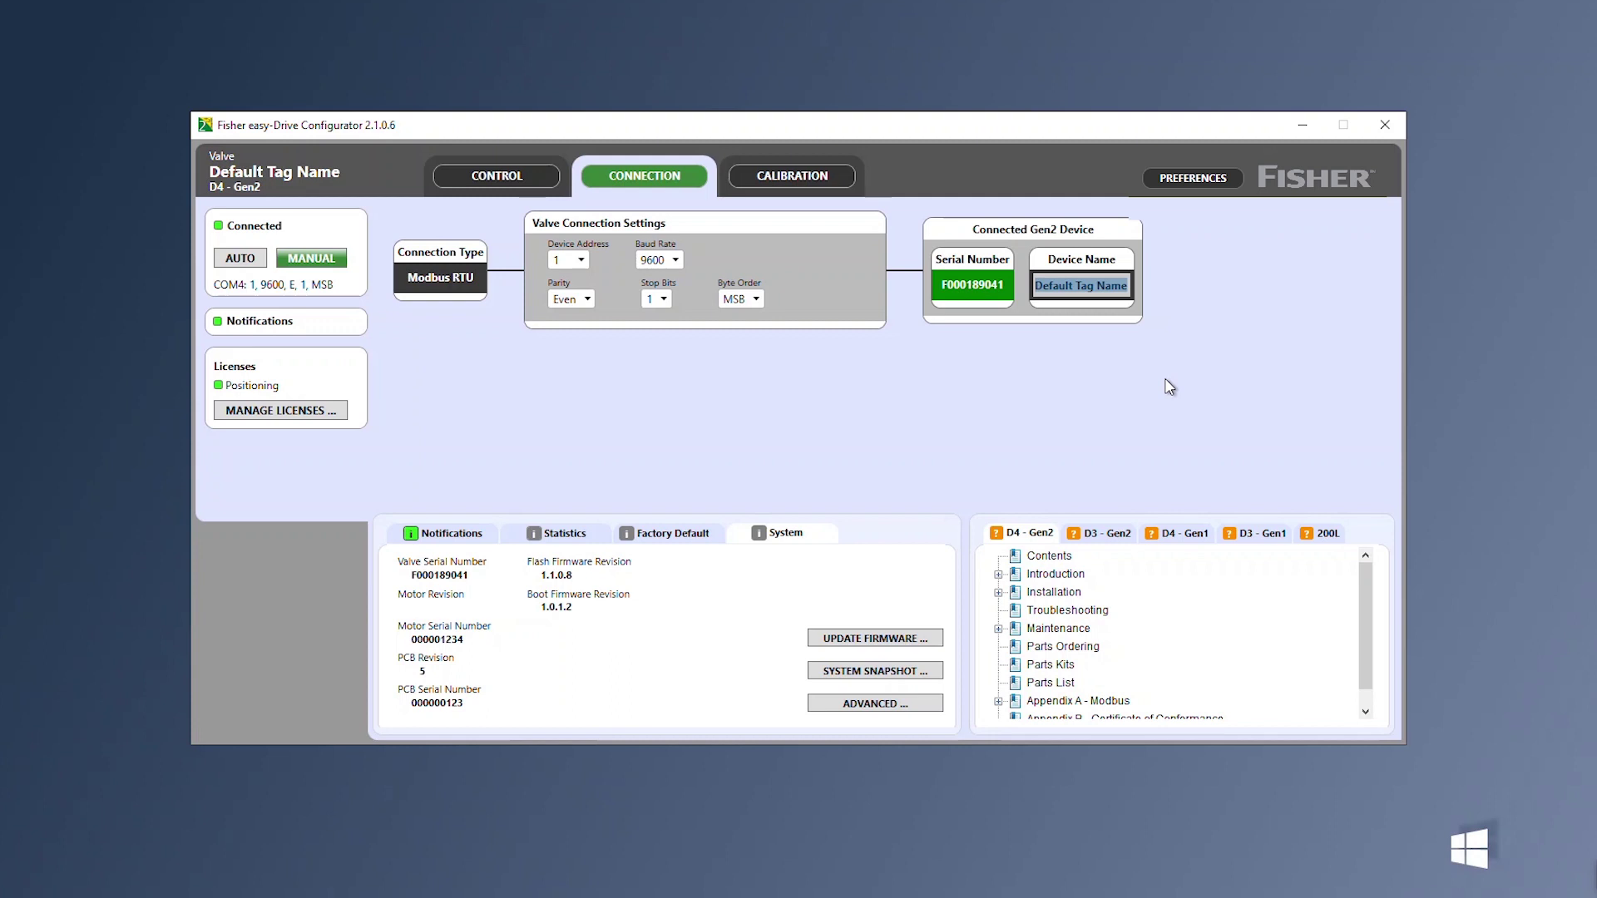
{"action": "type", "text": "My de"}
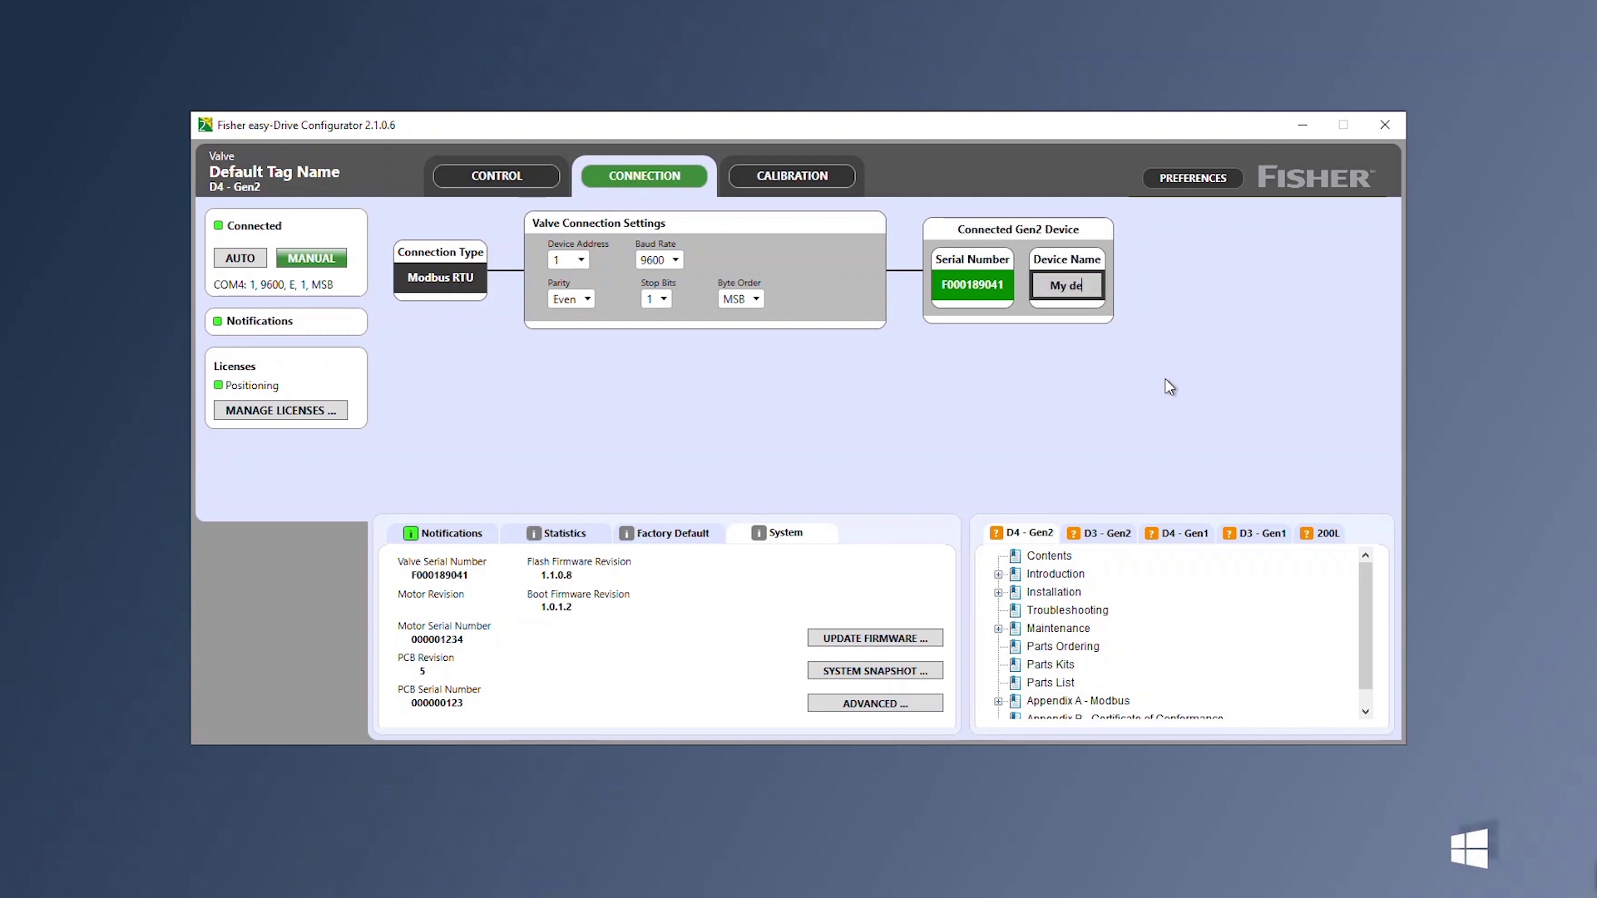
{"action": "type", "text": "vice name"}
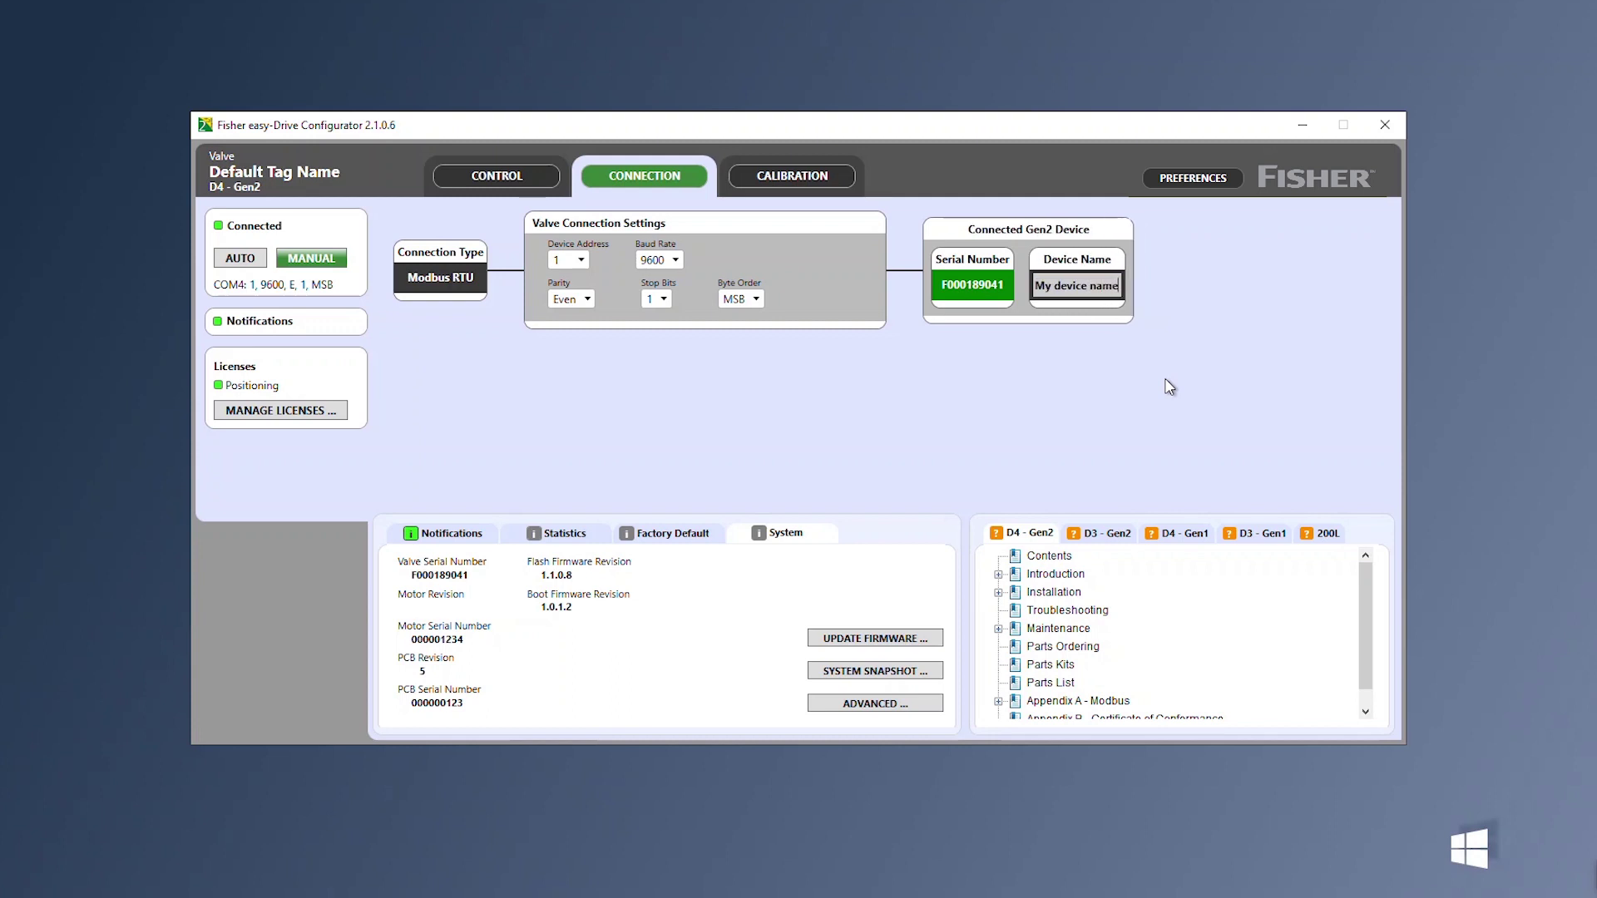
{"action": "key", "text": "Return"}
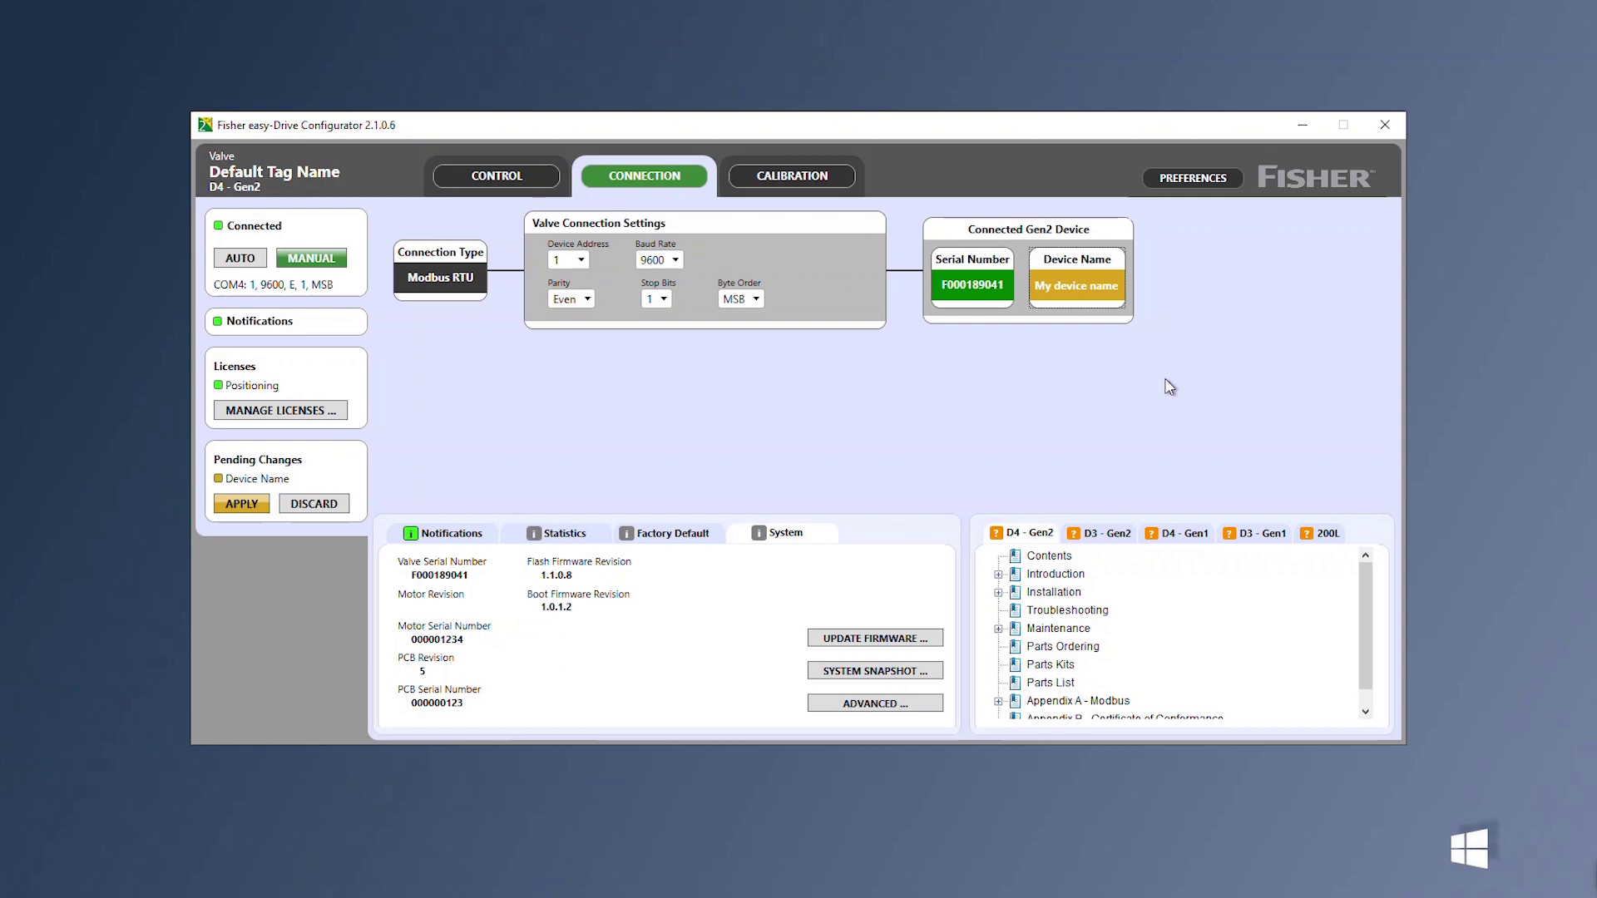